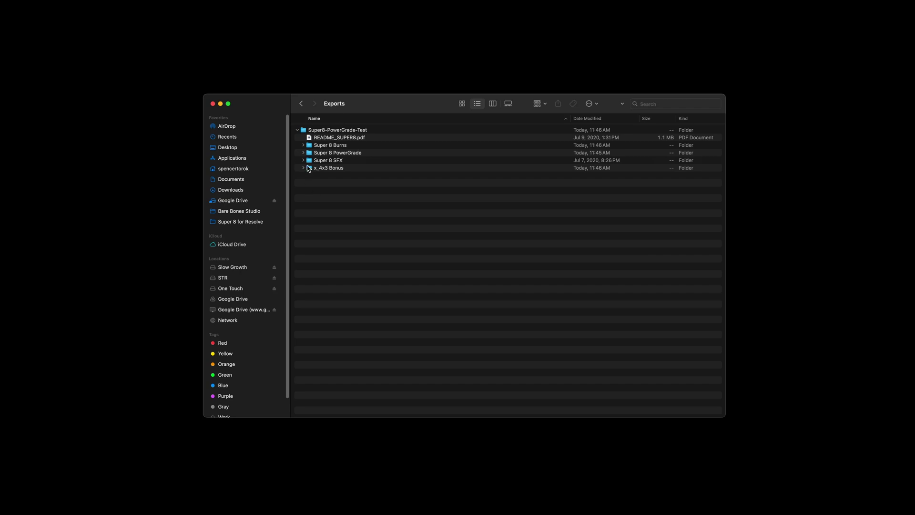
# Expand Super 8 Burns, preview the first HD burn clip, and expand Super 8 SFX
pyautogui.click(303, 145)
pyautogui.click(365, 153)
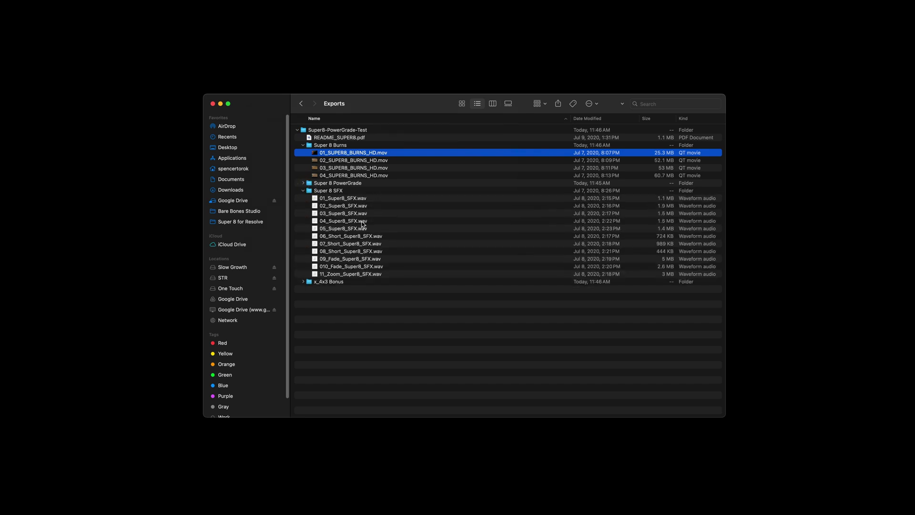
pyautogui.click(304, 190)
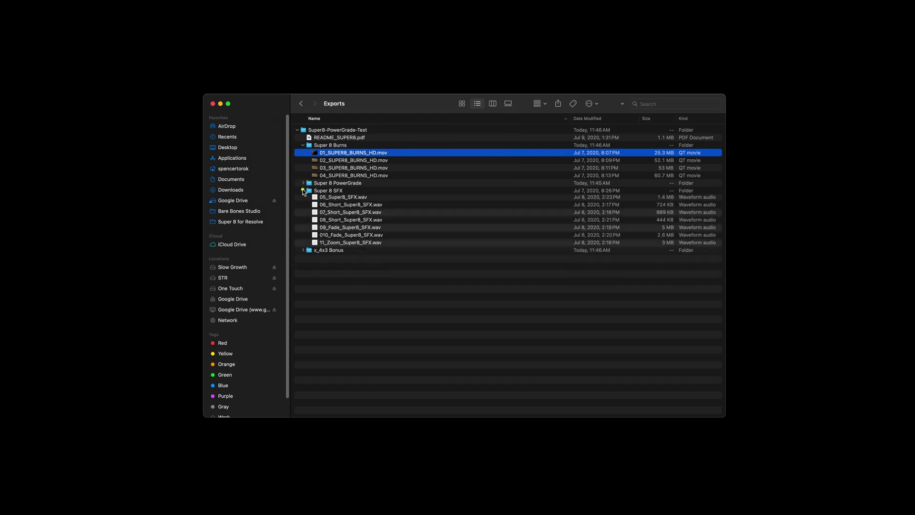
# Expand x_4x3 Bonus, Quick Look the first 4x3 burn clip, and expand Super 8 PowerGrade
pyautogui.click(303, 198)
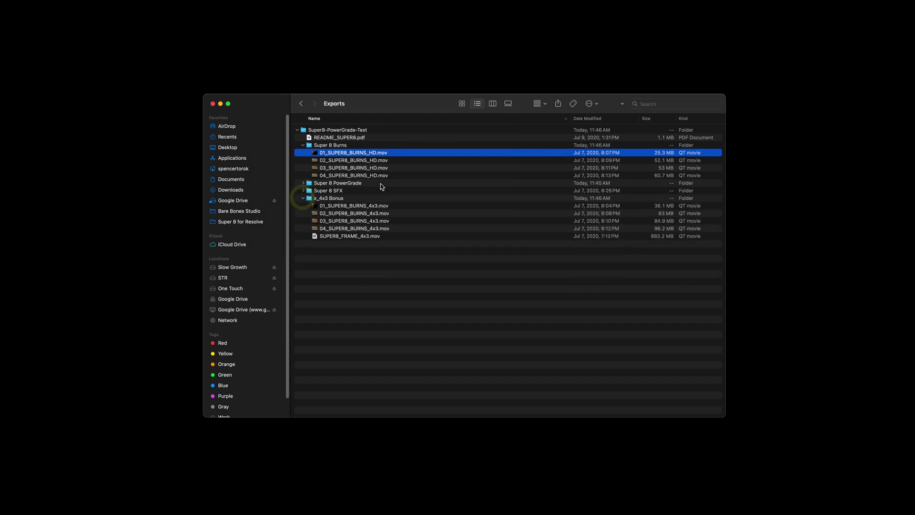
pyautogui.click(335, 207)
pyautogui.press('space')
pyautogui.press('space')
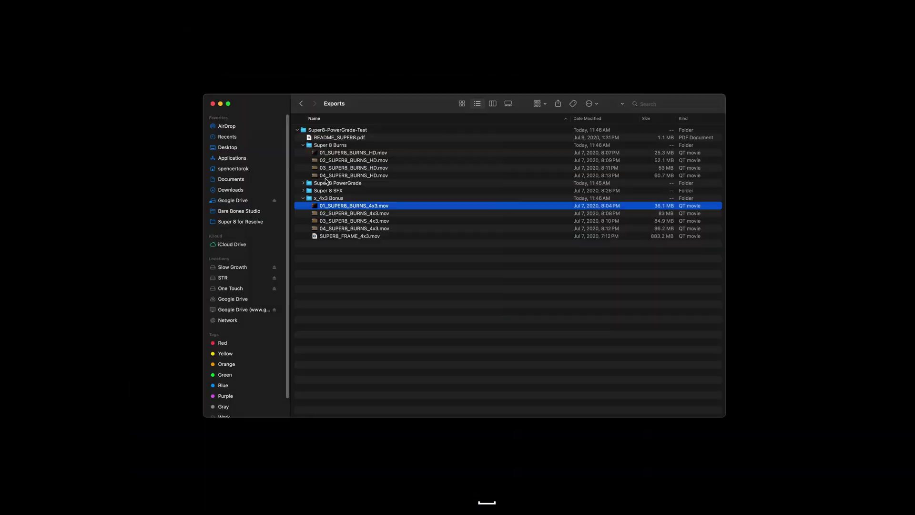
pyautogui.click(304, 183)
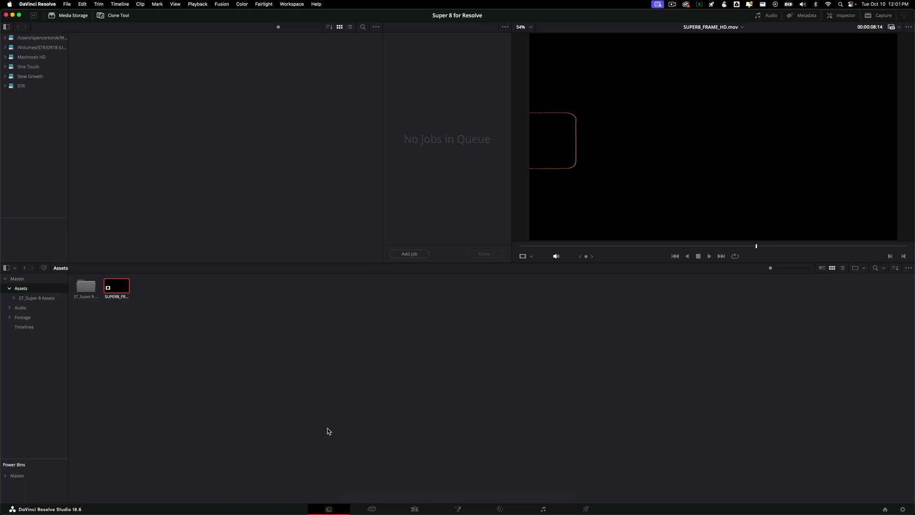
# From the Master bin, add the Super 8 PowerGrade folder from Finder to Media Storage
pyautogui.click(10, 290)
pyautogui.press('super+Tab')
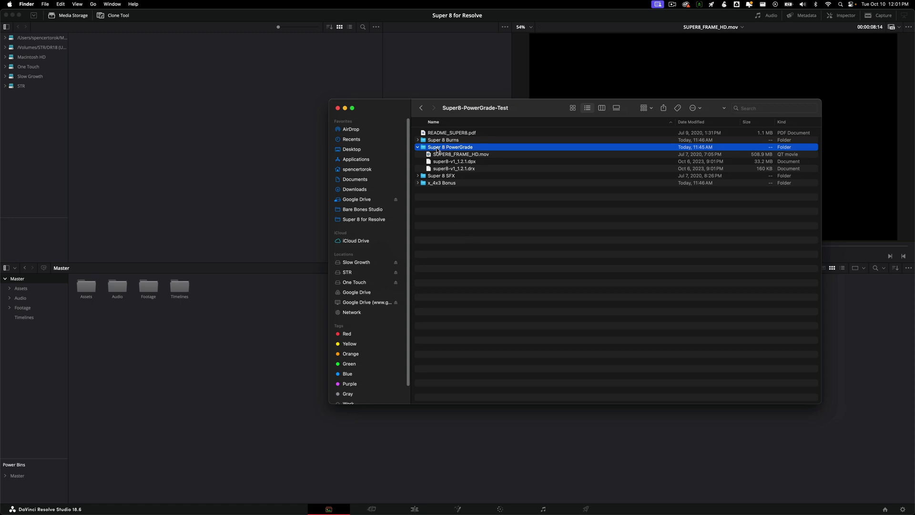
pyautogui.moveTo(448, 150); pyautogui.dragTo(147, 150)
pyautogui.click(121, 103)
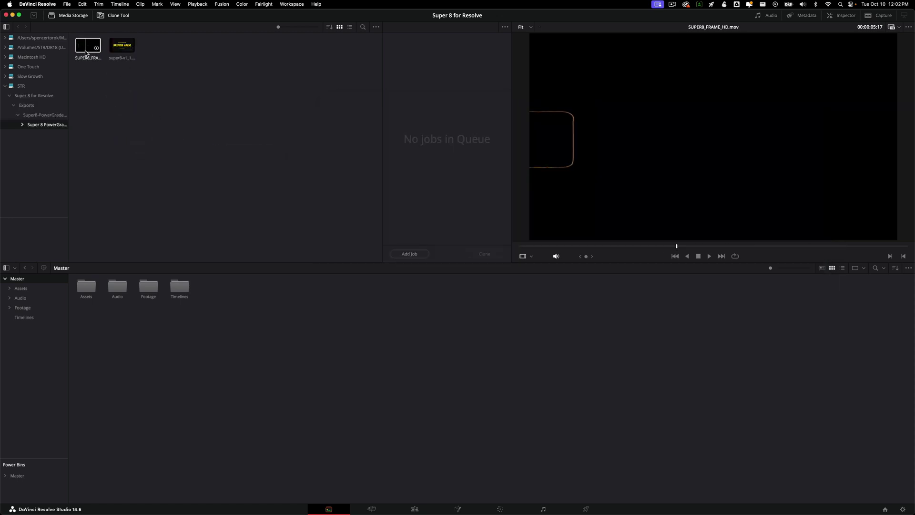
# In list view, add SUPER8_FRAME_HD.mov to the media pool as a matte and move it into Assets
pyautogui.click(117, 54)
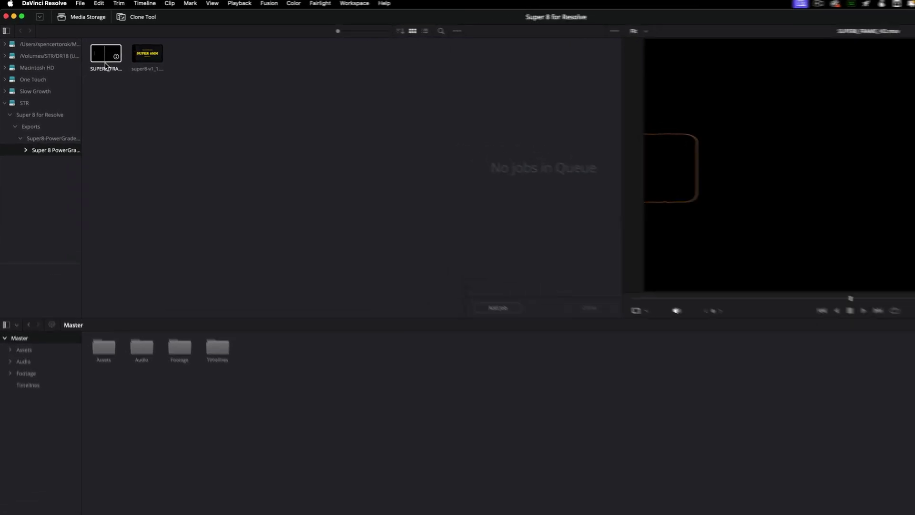
pyautogui.click(350, 27)
pyautogui.click(160, 56)
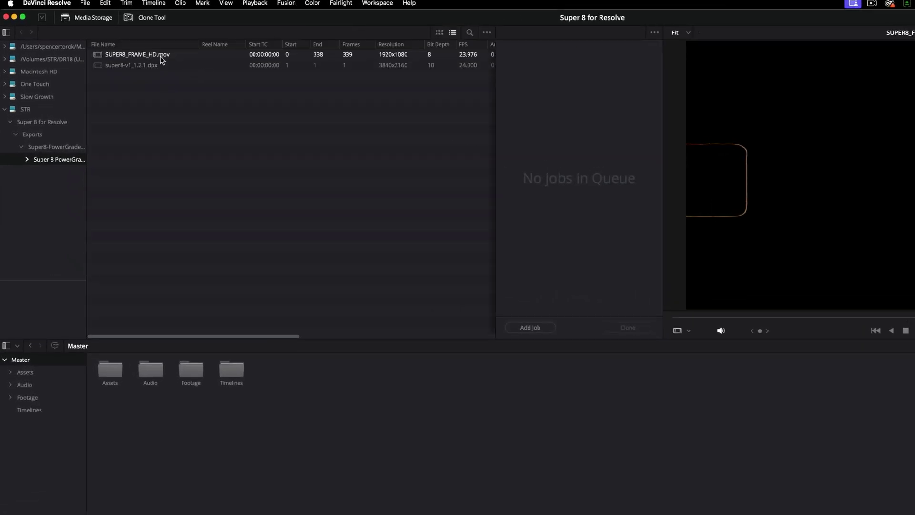
pyautogui.rightClick(161, 57)
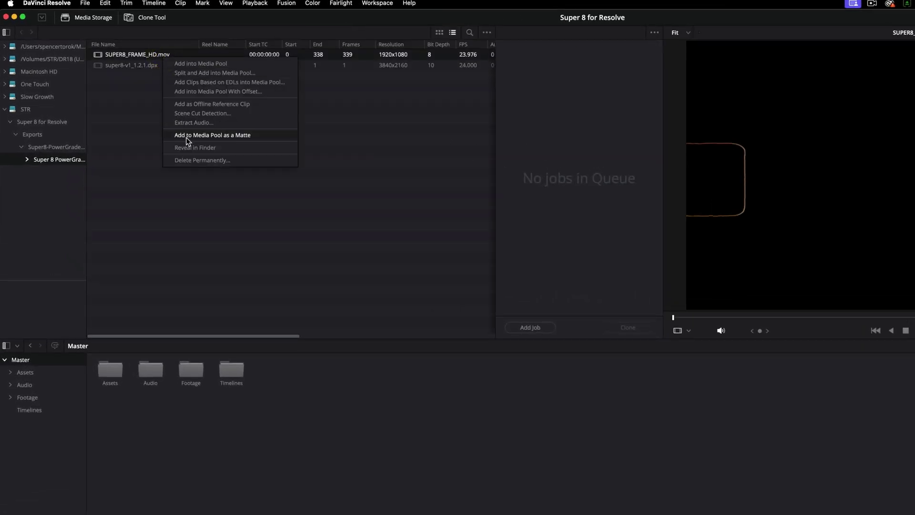
pyautogui.click(247, 138)
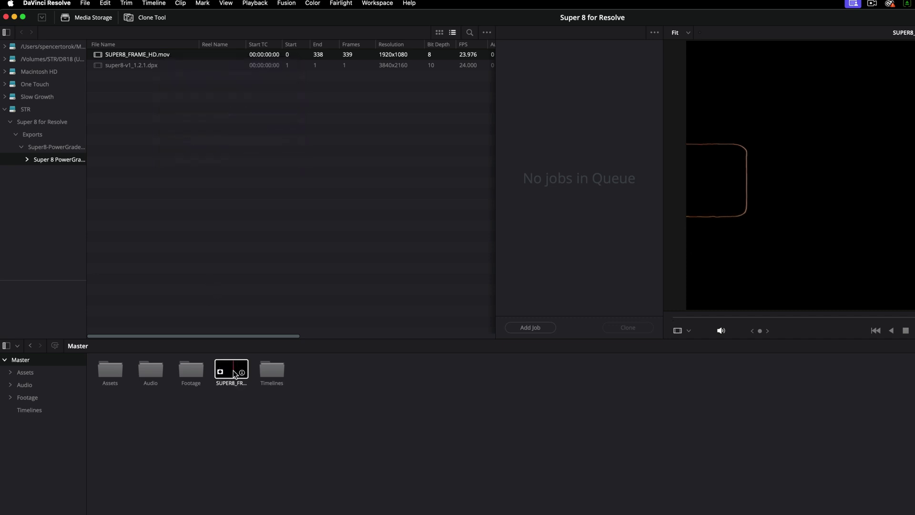
pyautogui.moveTo(231, 370); pyautogui.dragTo(109, 371)
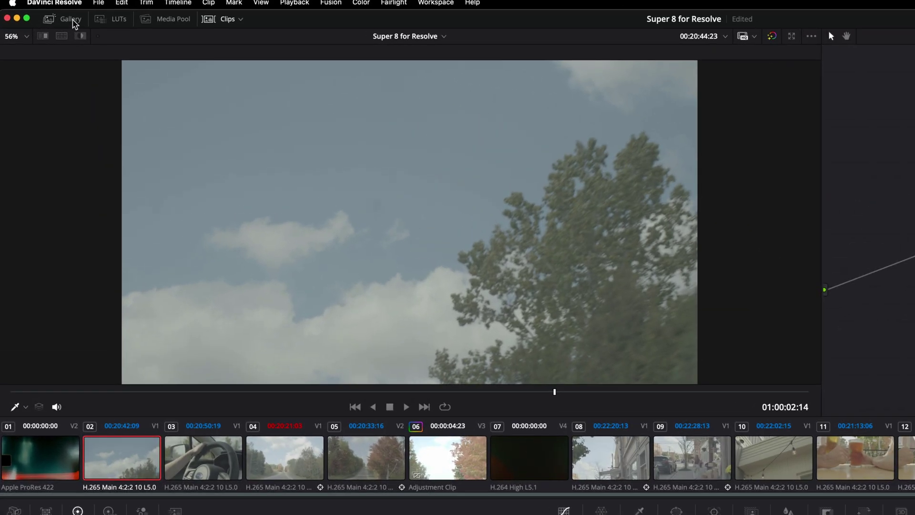
# In the Gallery, create a new PowerGrade album and name it Super 8
pyautogui.click(49, 16)
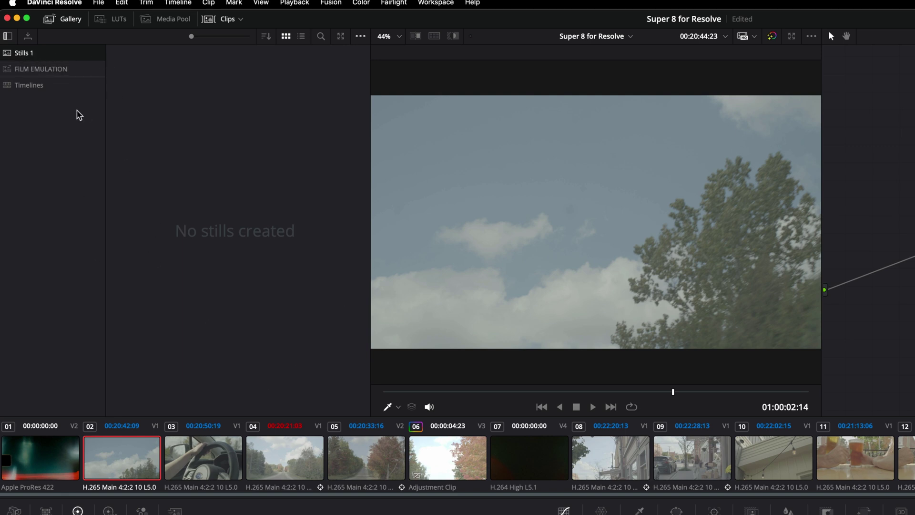
pyautogui.rightClick(94, 59)
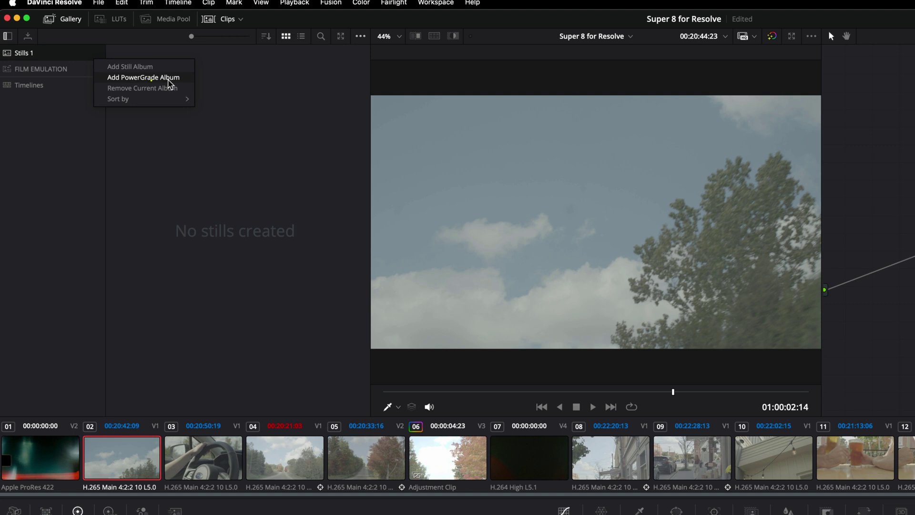
pyautogui.click(169, 81)
pyautogui.doubleClick(41, 86)
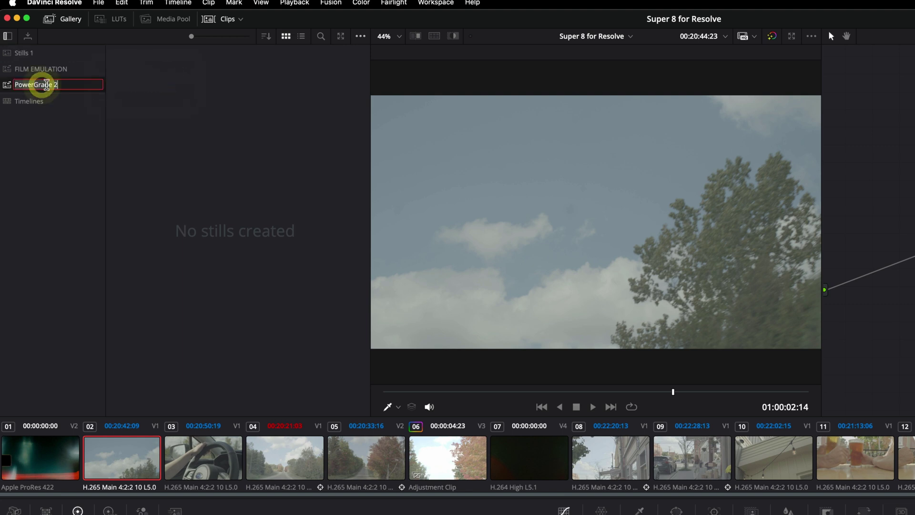
pyautogui.write('Super 8')
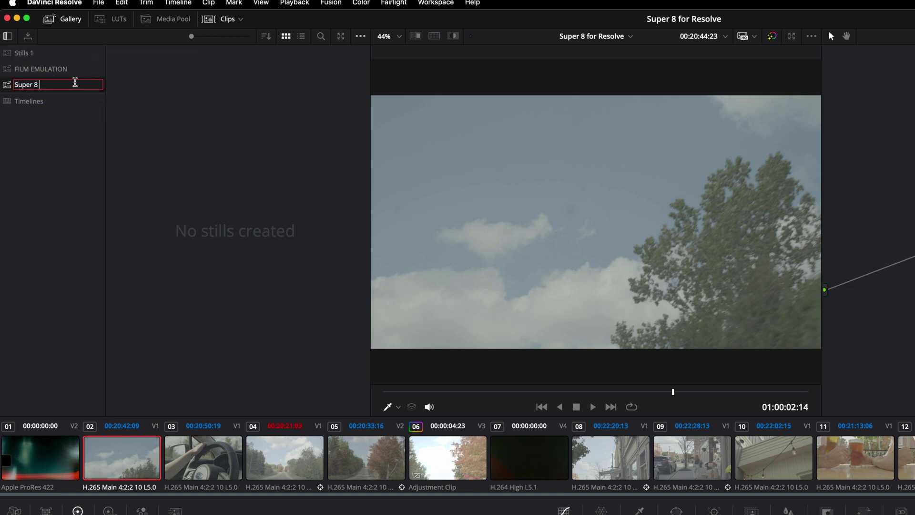
pyautogui.press('Return')
# Import super8-v1_1.2.1.dpx from Finder into the Super 8 album and apply it to the clip
pyautogui.press('super+Tab')
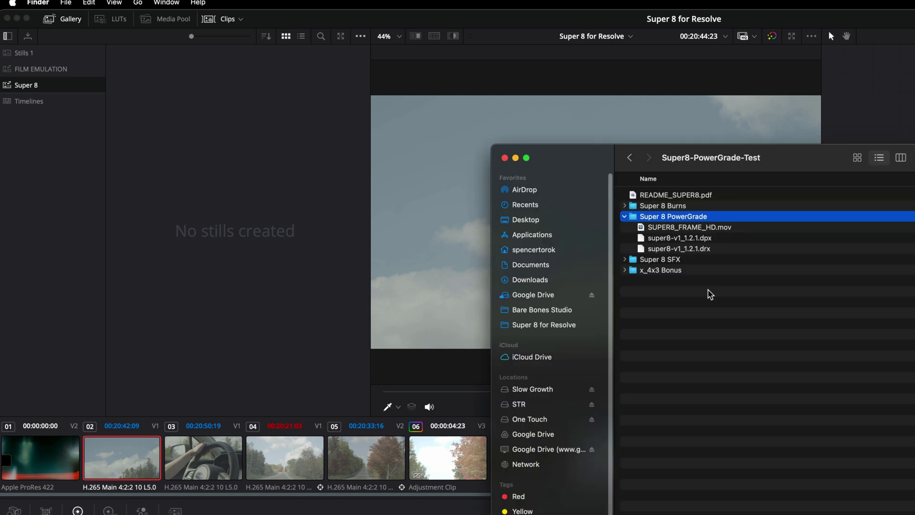
pyautogui.click(715, 237)
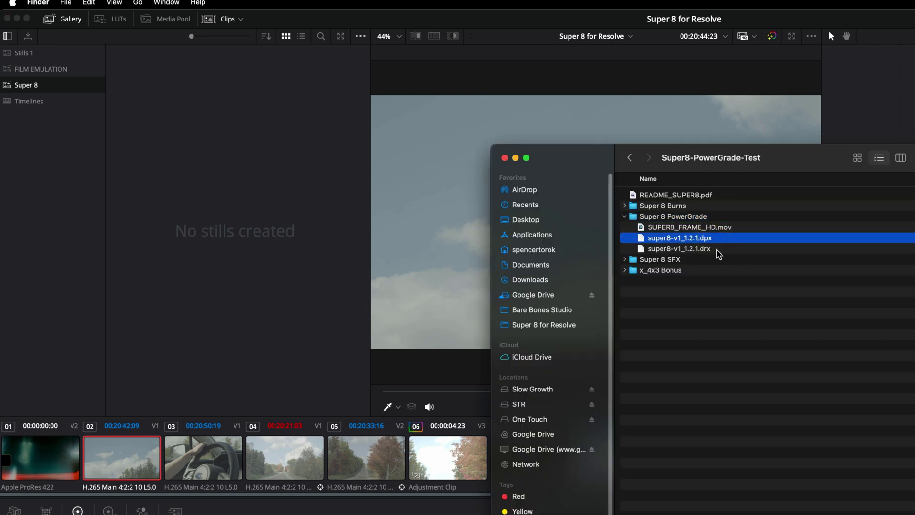
pyautogui.moveTo(708, 241); pyautogui.dragTo(280, 208)
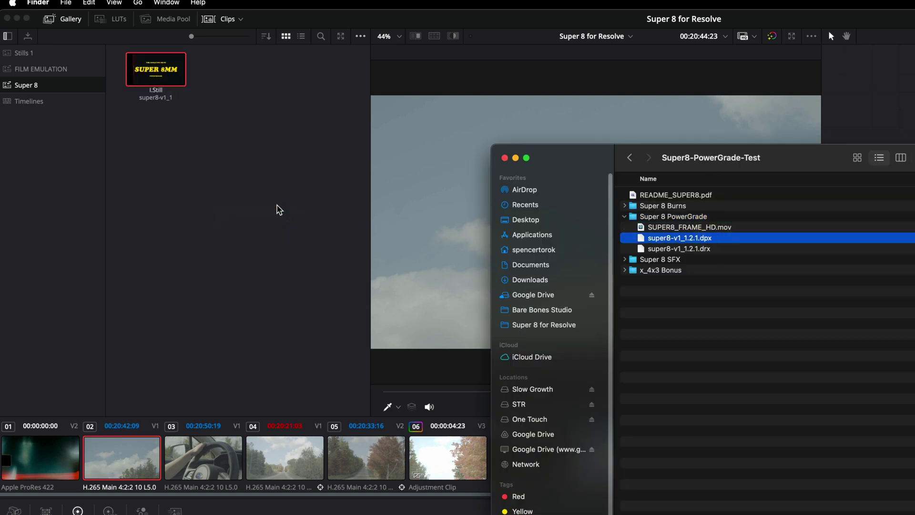
pyautogui.click(210, 170)
pyautogui.middleClick(166, 88)
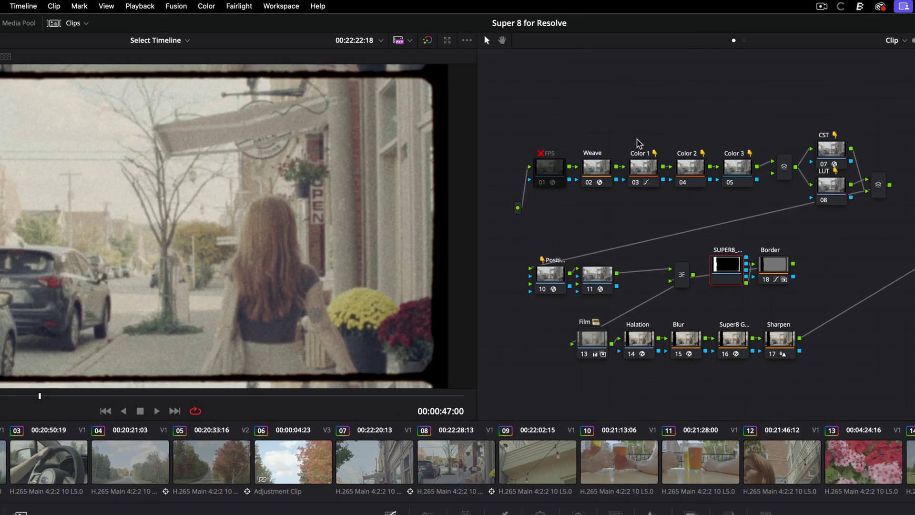
# Lower the LUT node, switch the FPS node on and back off, and nudge node 10 left
pyautogui.moveTo(838, 195); pyautogui.dragTo(839, 207)
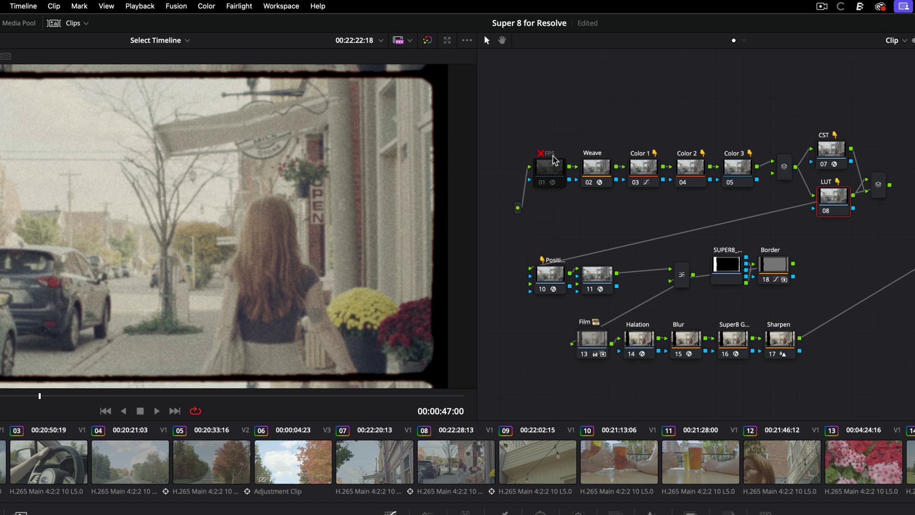
pyautogui.click(547, 172)
pyautogui.click(547, 175)
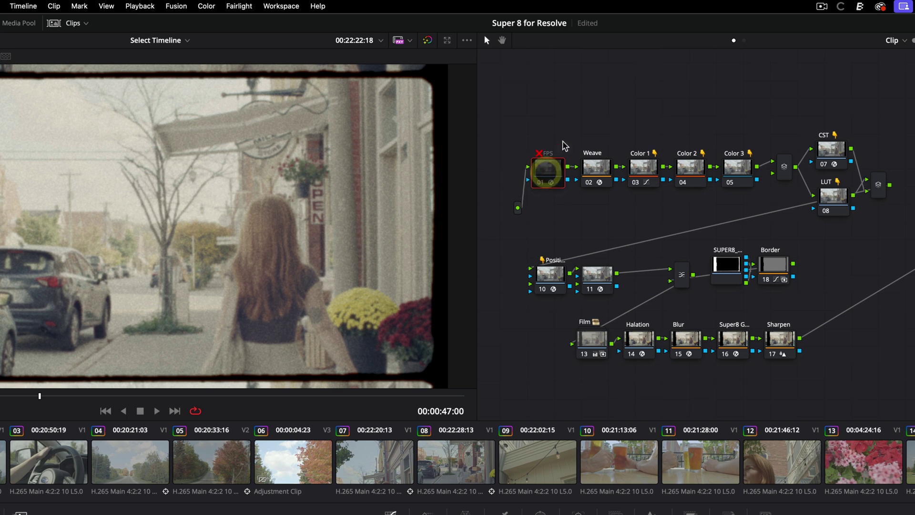
pyautogui.click(543, 183)
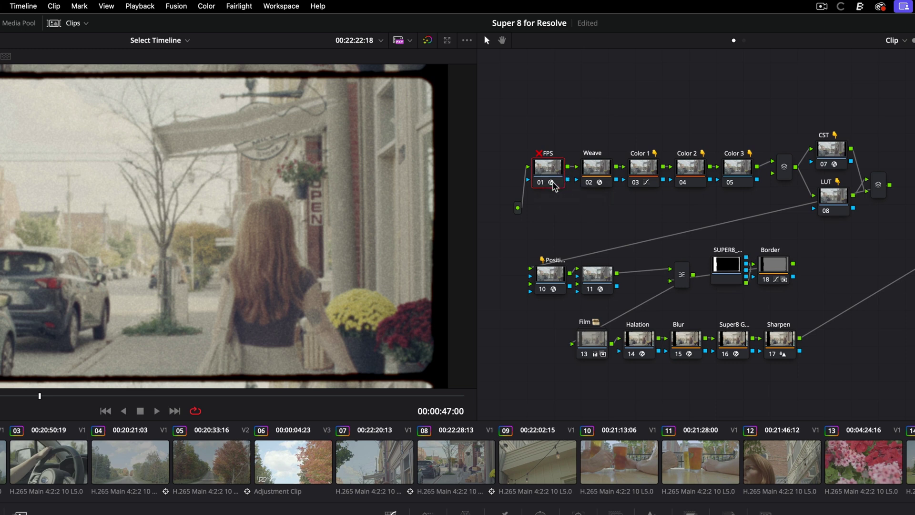
pyautogui.click(541, 181)
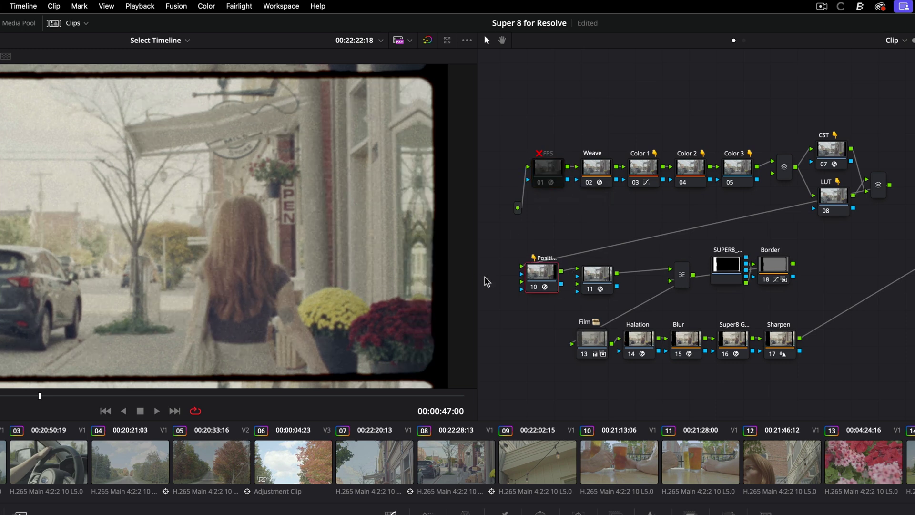
pyautogui.moveTo(553, 288); pyautogui.dragTo(544, 286)
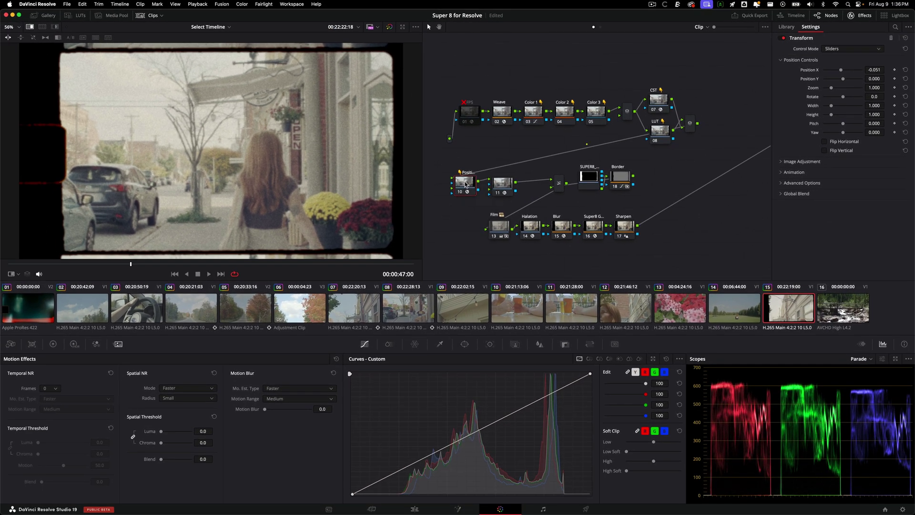
# Undo a transform shift, then play the clip with the FPS Stop Motion node soloed before disabling it
pyautogui.moveTo(842, 75); pyautogui.dragTo(833, 88)
pyautogui.press('super+z')
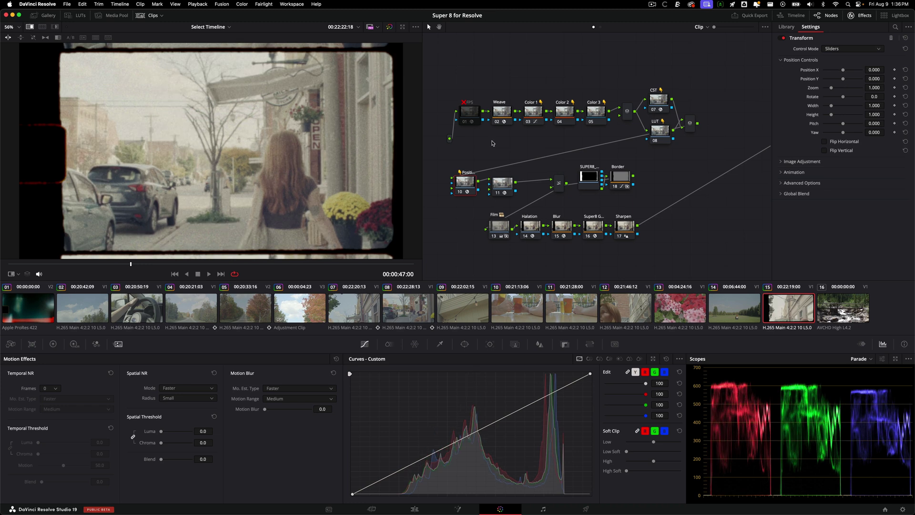
pyautogui.hotkey('alt', 'd')
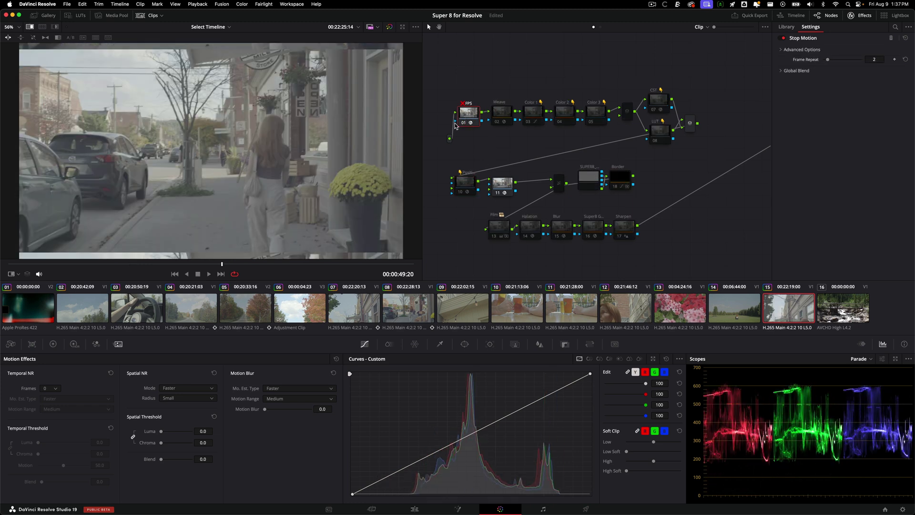
pyautogui.press('space')
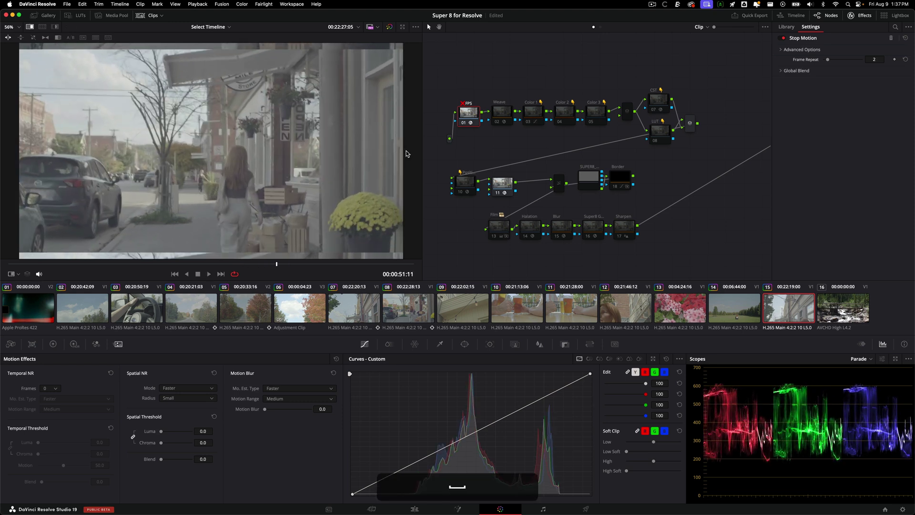
pyautogui.press('super+d')
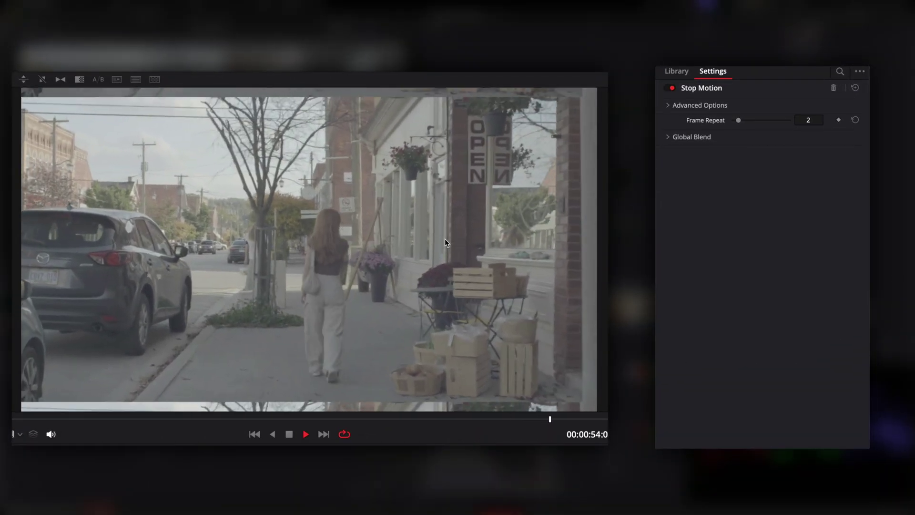
pyautogui.press('space')
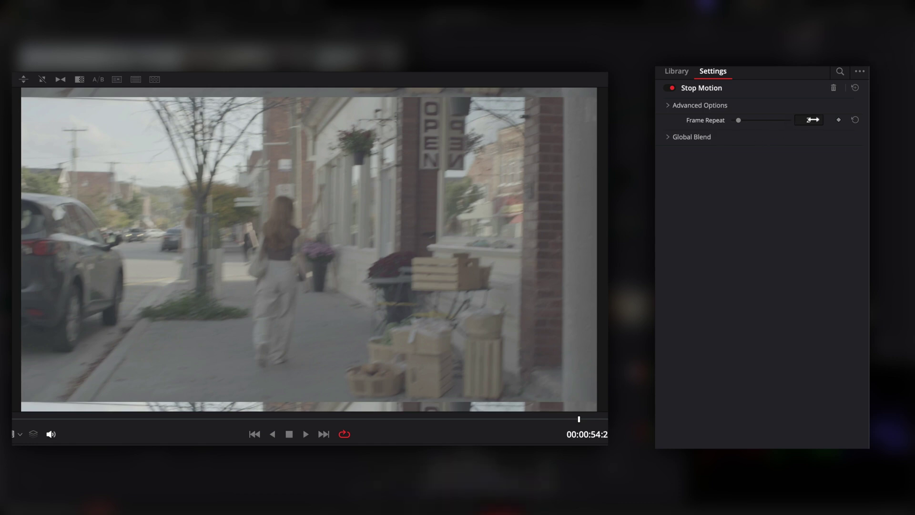
# Preview Frame Repeat at 3 from about 46 seconds, then set it back to 2
pyautogui.moveTo(809, 120); pyautogui.dragTo(814, 119)
pyautogui.click(138, 419)
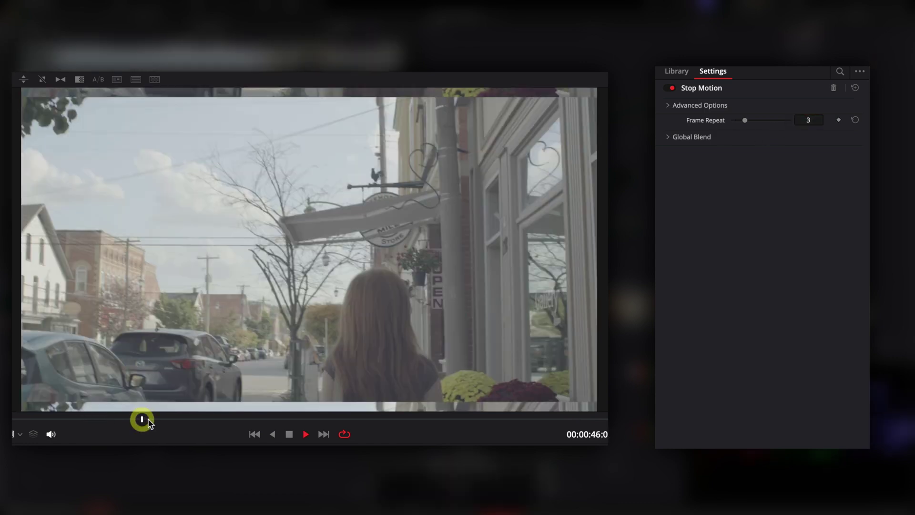
pyautogui.press('space')
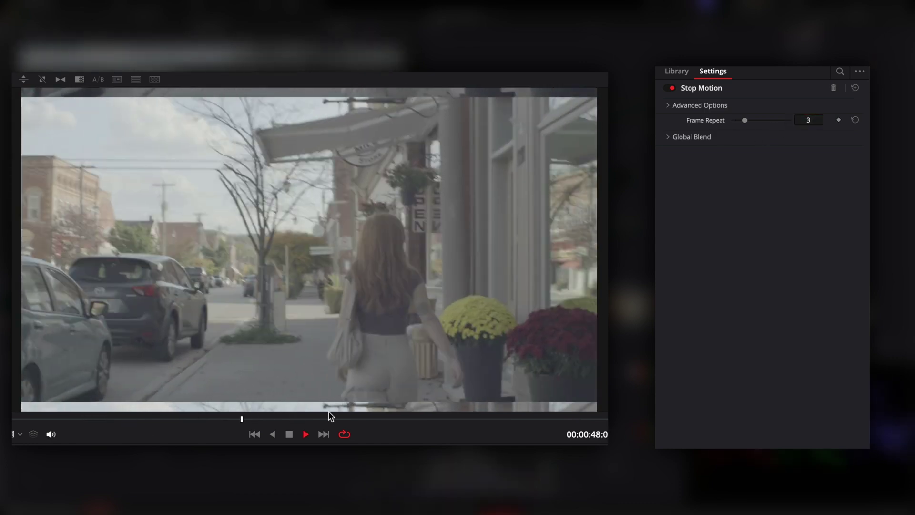
pyautogui.press('space')
pyautogui.moveTo(805, 118); pyautogui.dragTo(801, 118)
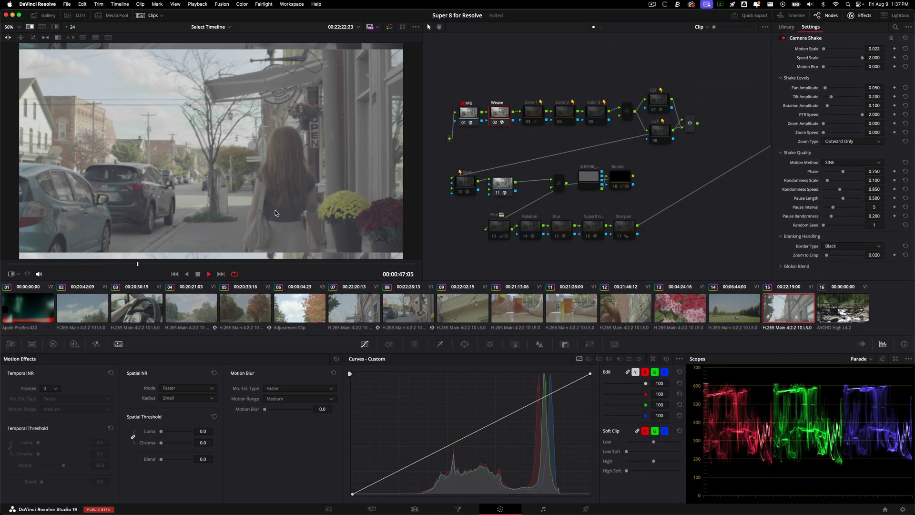
# Stop playback, slightly reposition the CST and LUT nodes, and select the CST node
pyautogui.press('space')
pyautogui.moveTo(529, 76); pyautogui.dragTo(609, 134)
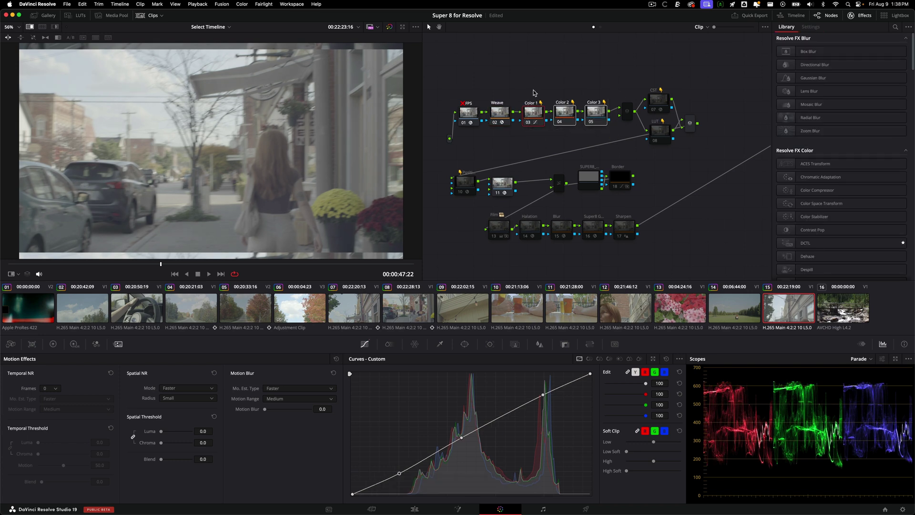
pyautogui.click(556, 83)
pyautogui.click(658, 100)
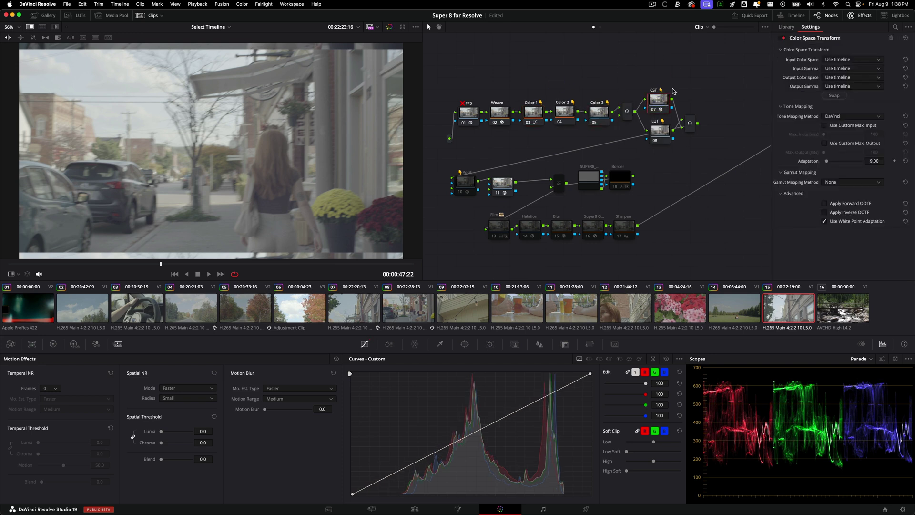
pyautogui.moveTo(667, 116)
pyautogui.mouseDown()
pyautogui.moveTo(666, 105)
pyautogui.moveTo(662, 133)
pyautogui.mouseUp()
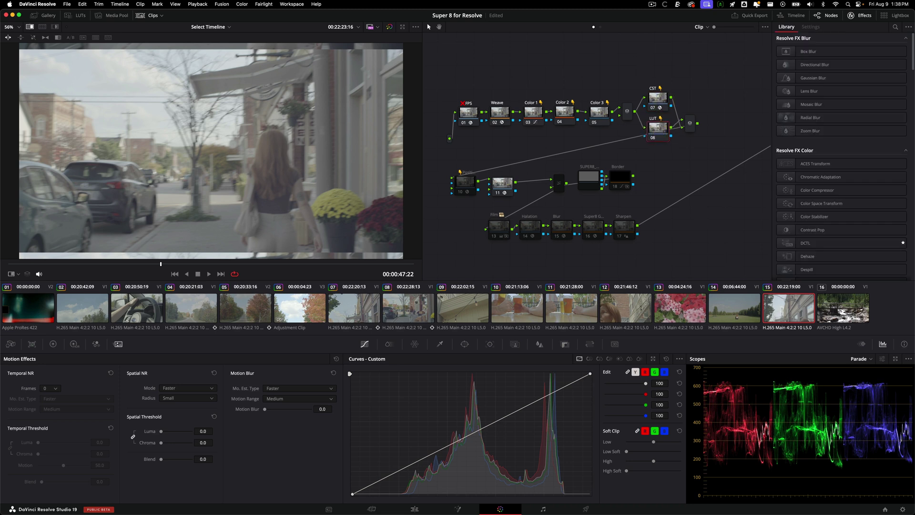
pyautogui.moveTo(655, 135); pyautogui.dragTo(656, 136)
pyautogui.click(660, 102)
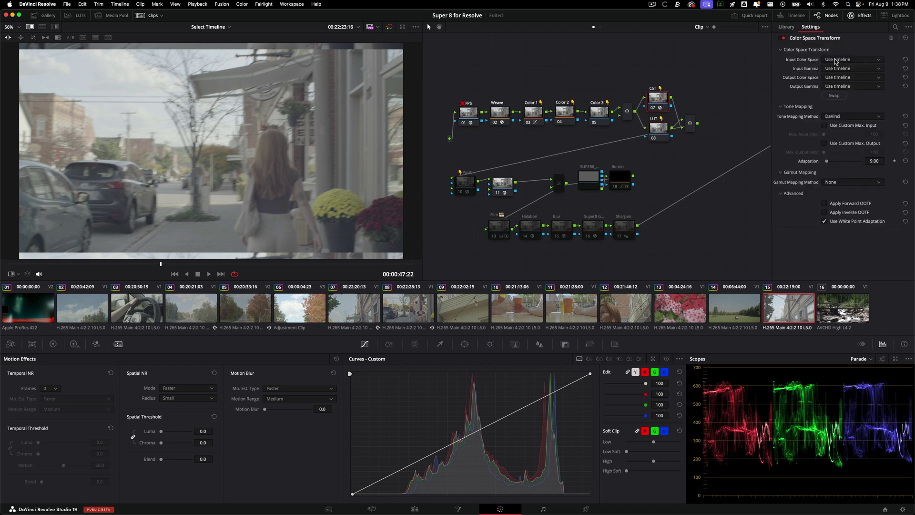
# Set the CST to Sony S-Gamut3.Cine/S-Log3 input, Rec.709 output and Rec.709-A gamma
pyautogui.click(842, 60)
pyautogui.write('sony')
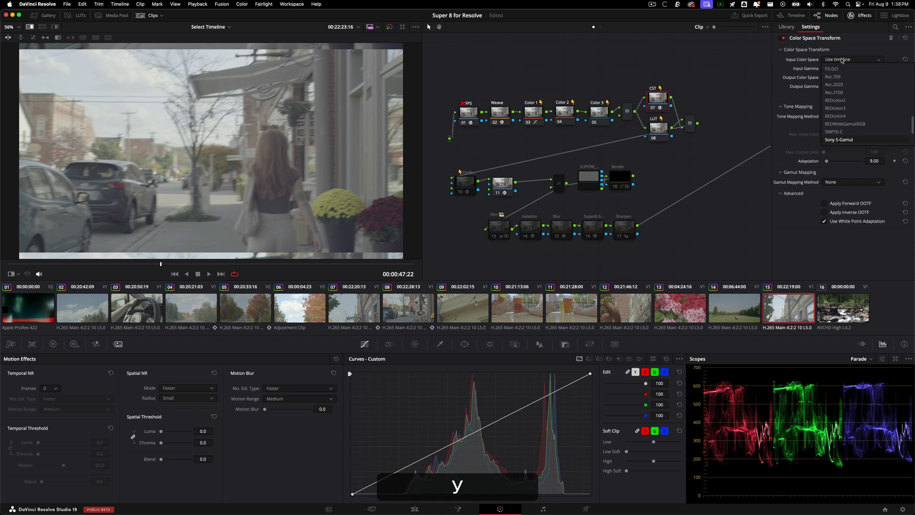
pyautogui.press('Return')
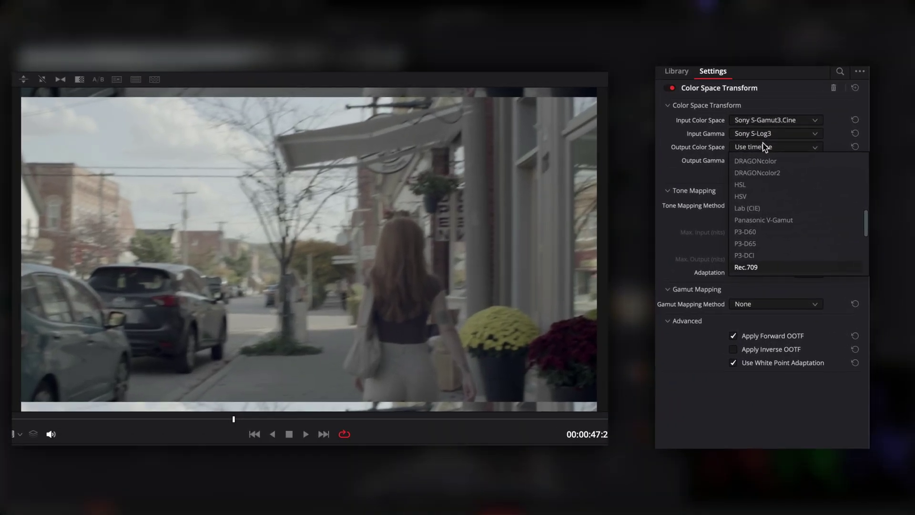
pyautogui.press('Return')
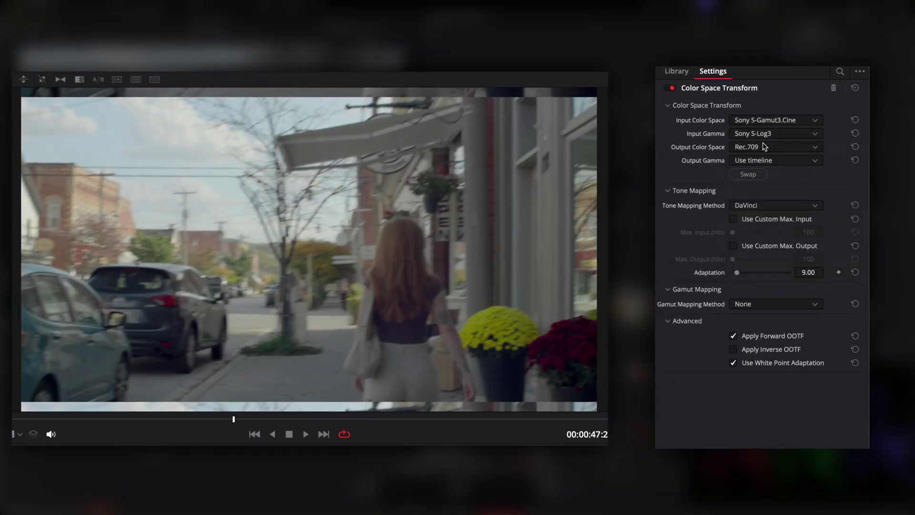
pyautogui.click(791, 156)
pyautogui.write('rec.709-a')
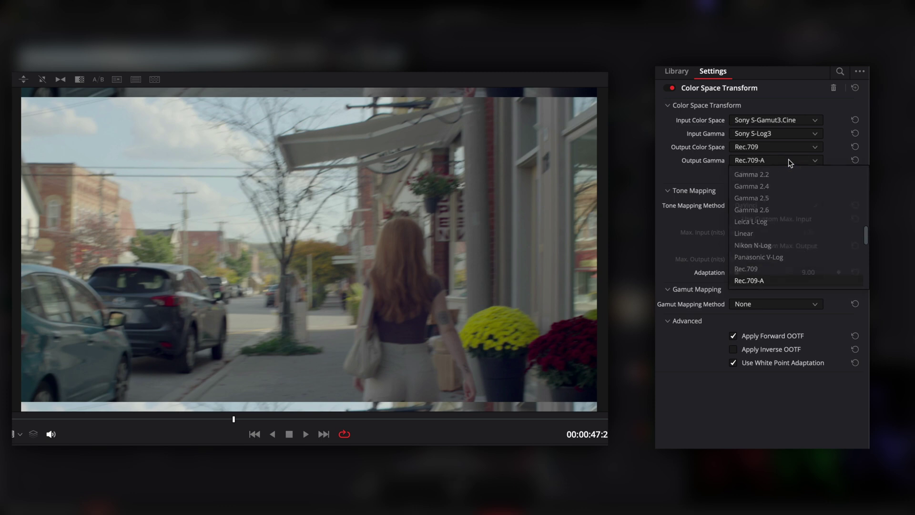
pyautogui.press('Return')
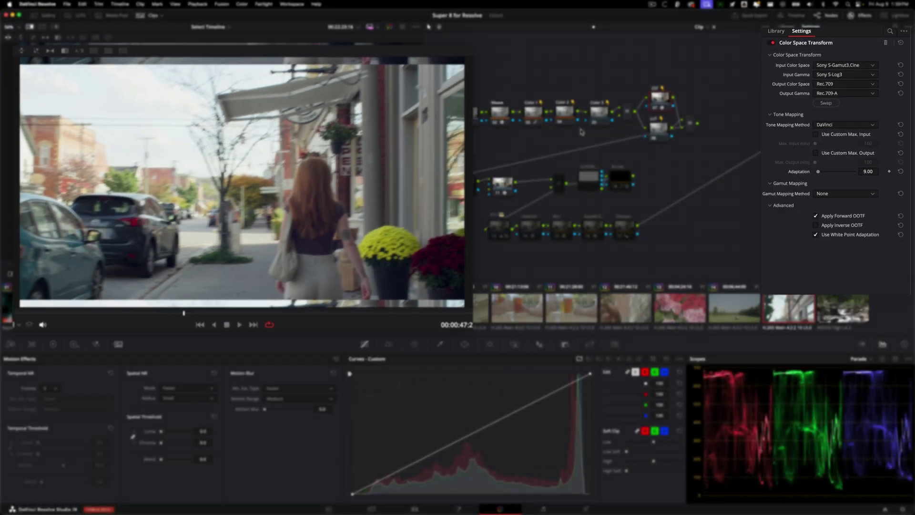
pyautogui.click(474, 182)
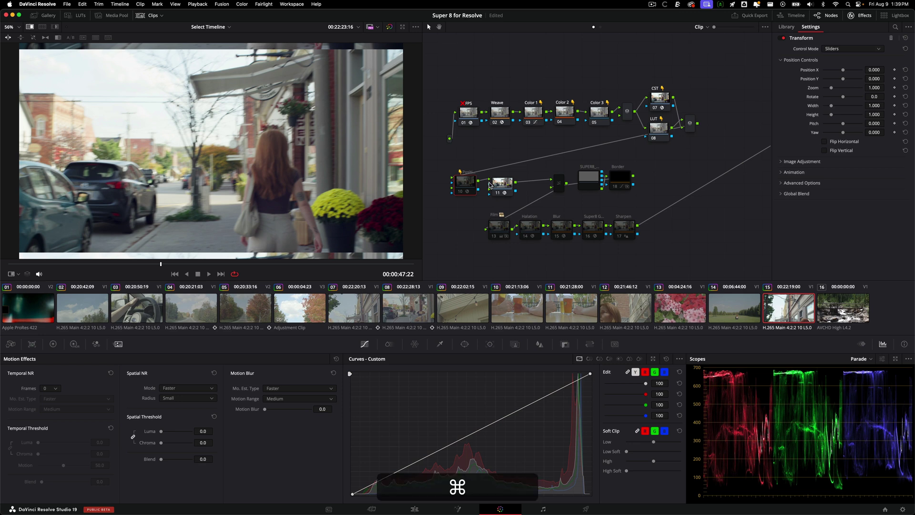
# Enable transform node 10 and the Super 8 border overlay node
pyautogui.press('super+d')
pyautogui.moveTo(467, 194); pyautogui.dragTo(488, 187)
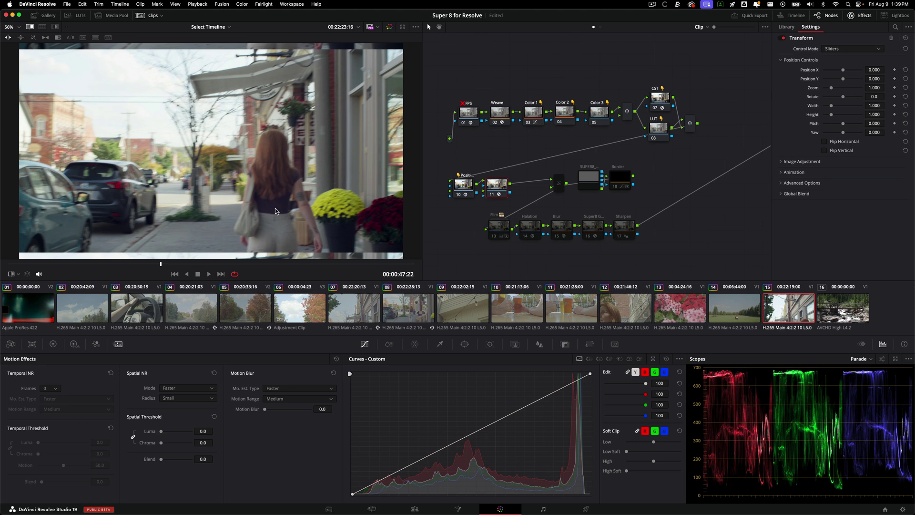
pyautogui.click(582, 180)
pyautogui.press('super+d')
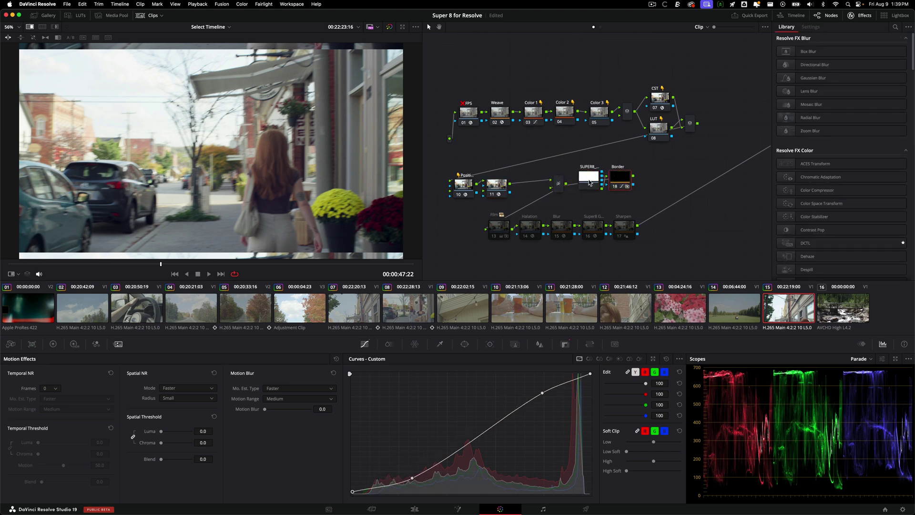
# Play the clip to preview the film-frame border, then nudge and toggle node 11
pyautogui.press('space')
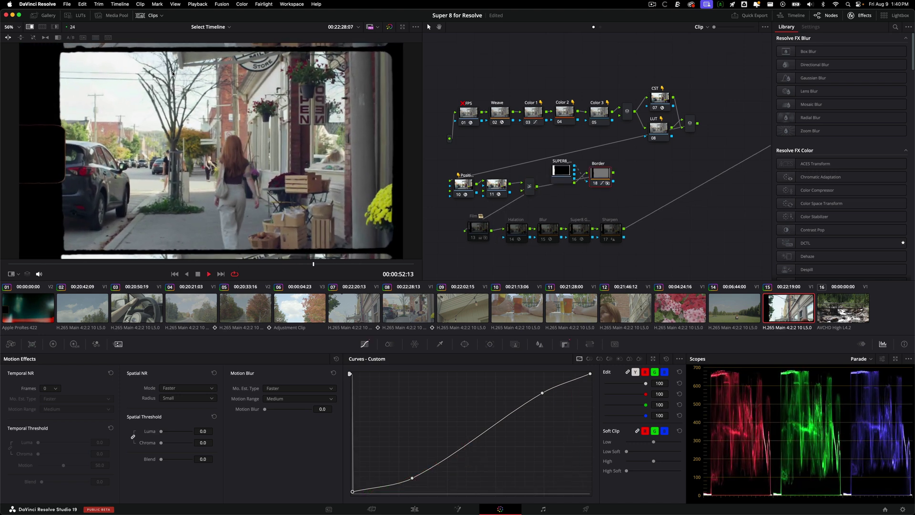
pyautogui.click(494, 193)
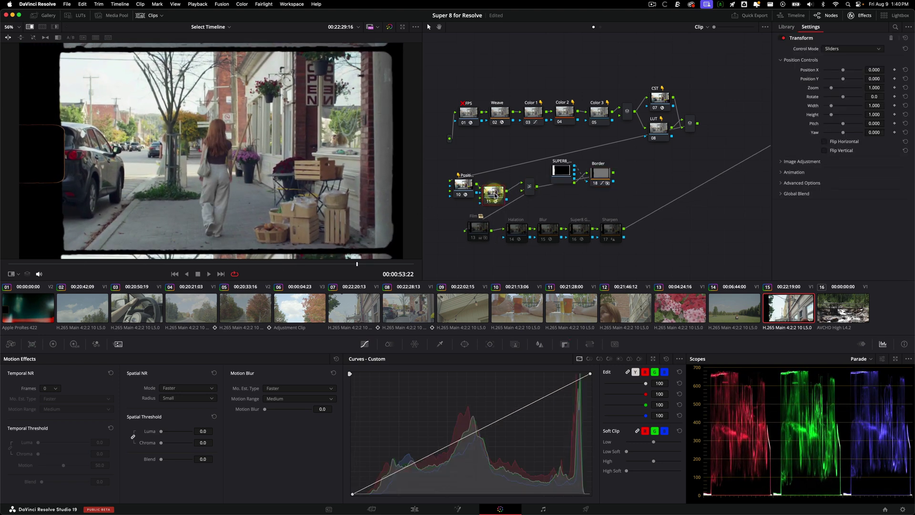
pyautogui.moveTo(495, 195); pyautogui.dragTo(498, 187)
pyautogui.press('super+d')
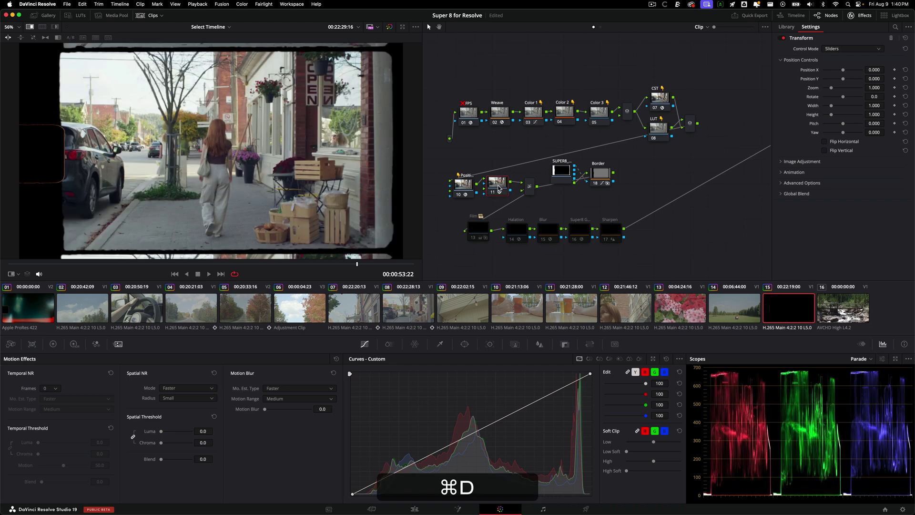
# Enable the Film compound node and open it
pyautogui.click(468, 234)
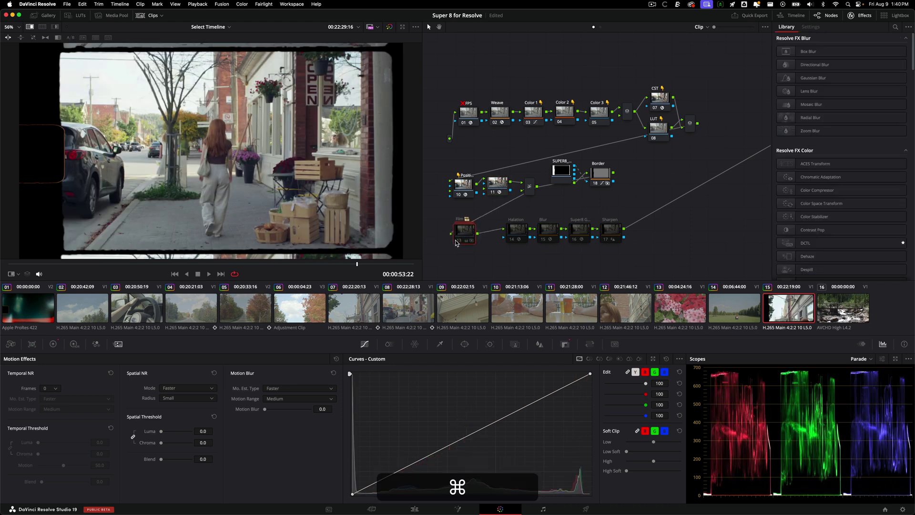
pyautogui.press('super+d')
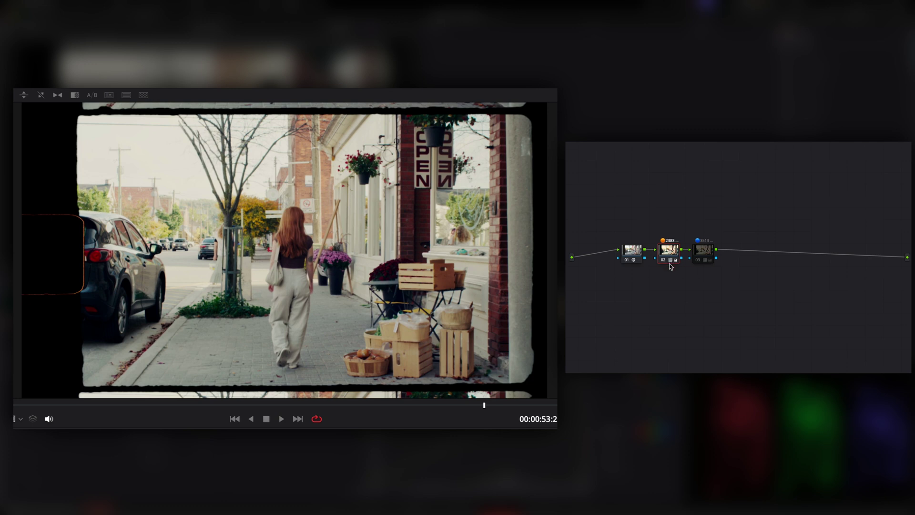
pyautogui.click(673, 277)
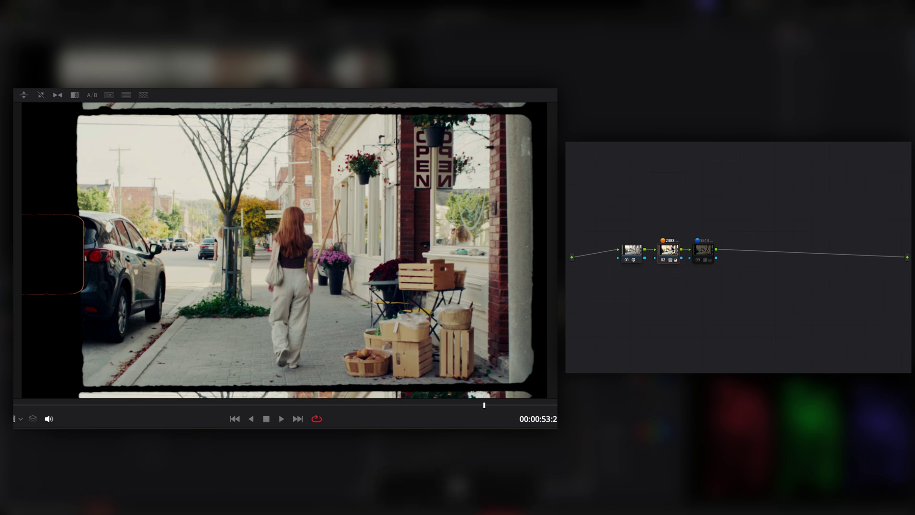
# Inside the Film node, turn off the third print node and keep the second one on
pyautogui.click(704, 249)
pyautogui.click(661, 260)
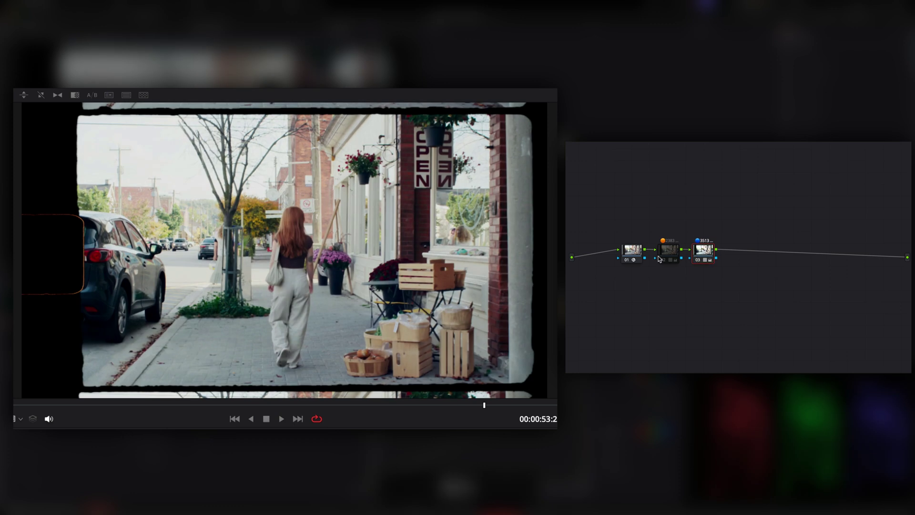
pyautogui.hotkey('ctrl', 'd')
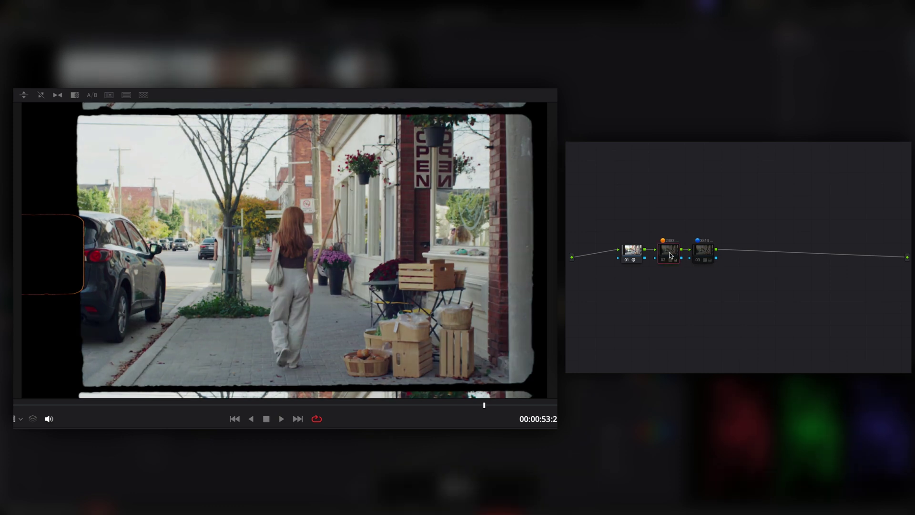
pyautogui.click(669, 250)
pyautogui.hotkey('ctrl', 'd')
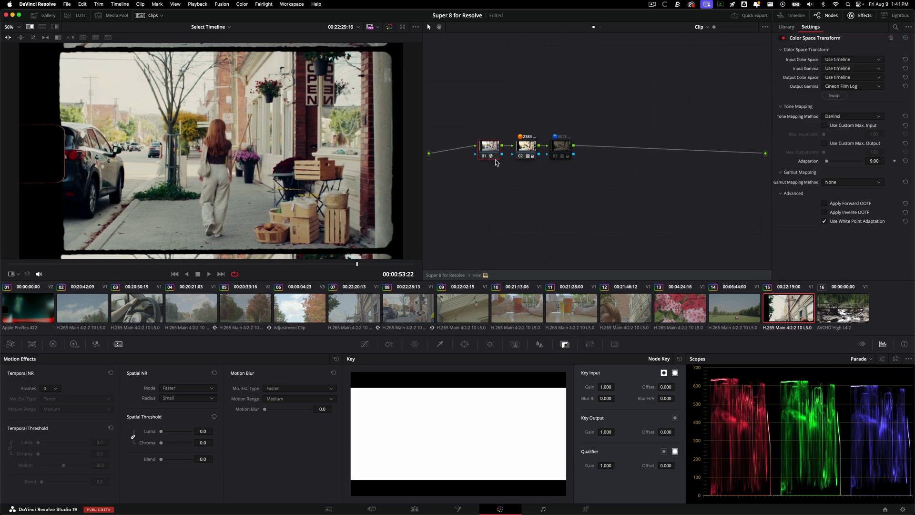
# Leave the Film compound node and return to the full Super 8 node tree
pyautogui.rightClick(491, 193)
pyautogui.click(521, 198)
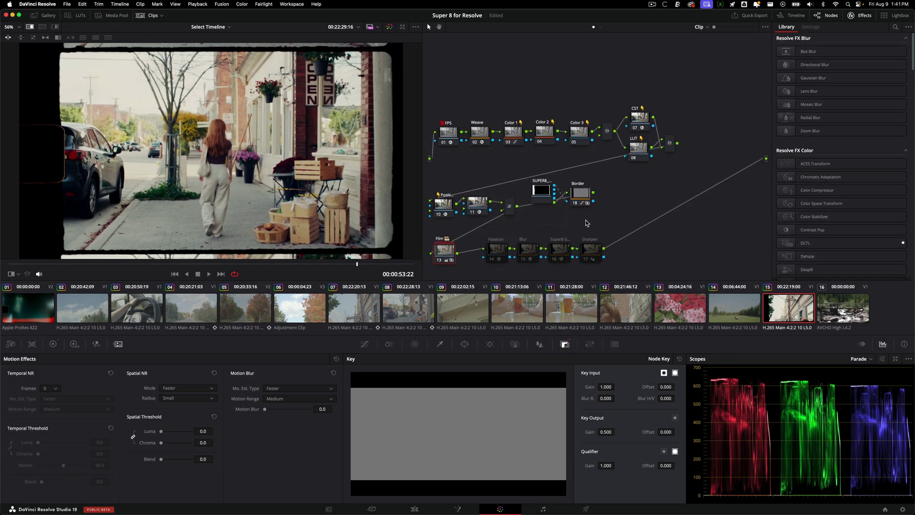
pyautogui.scroll(-2, 572, 191)
pyautogui.press('super+d')
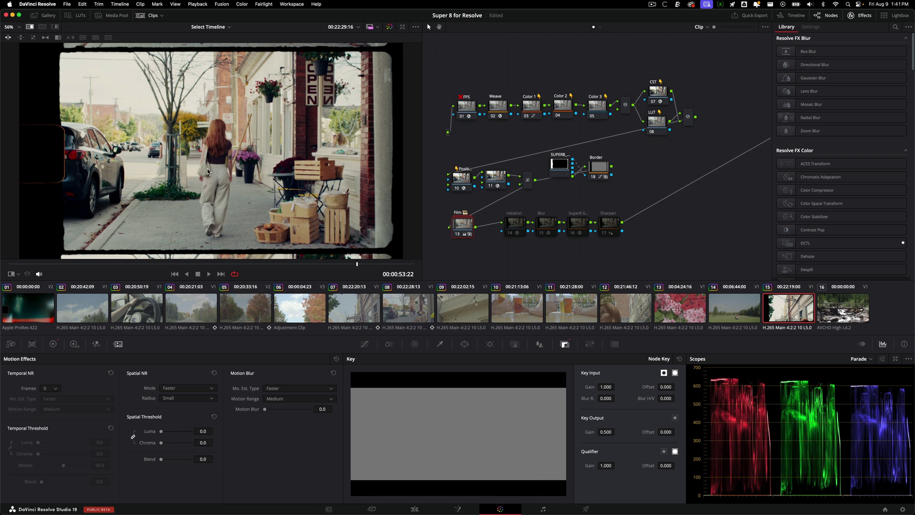
# Marquee-select the Halation, Blur, Super8 Grain and Sharpen nodes and enable them
pyautogui.moveTo(502, 255); pyautogui.dragTo(639, 212)
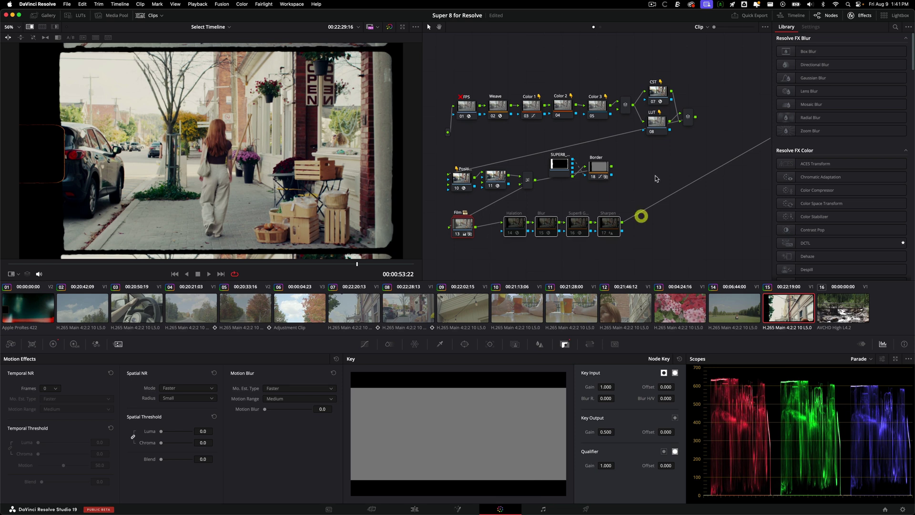
pyautogui.press('super+d')
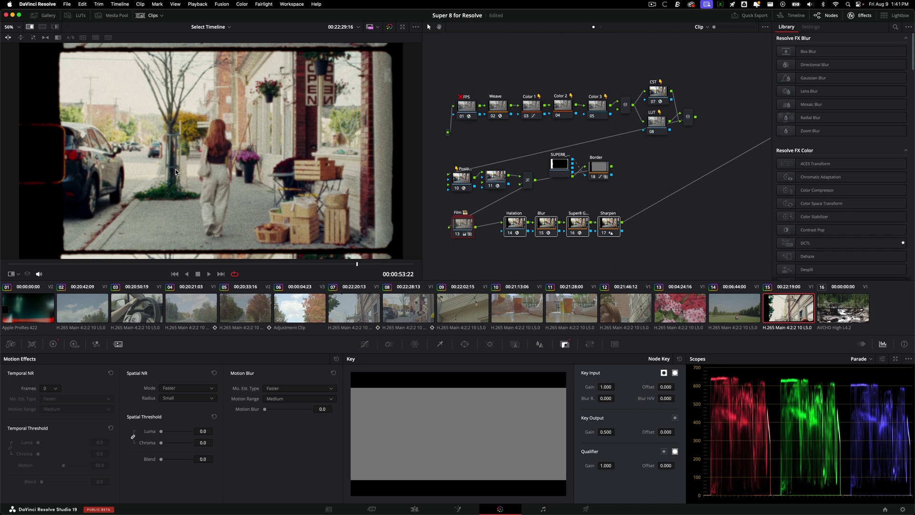
pyautogui.moveTo(502, 248); pyautogui.dragTo(622, 223)
# Shift the Halation-to-Sharpen nodes left, check Super8 Grain's settings, and nudge Sharpen right
pyautogui.moveTo(524, 230)
pyautogui.mouseDown()
pyautogui.moveTo(493, 234)
pyautogui.moveTo(528, 234)
pyautogui.mouseUp()
pyautogui.click(501, 227)
pyautogui.click(527, 255)
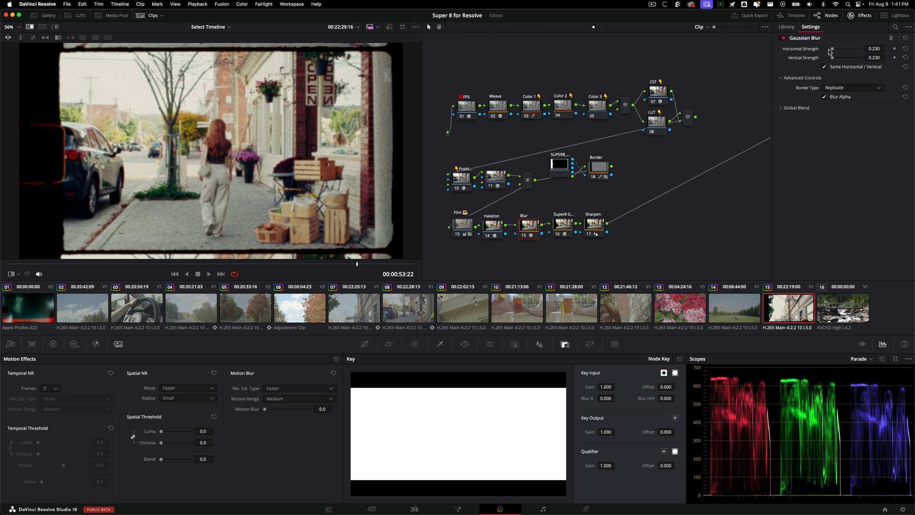
pyautogui.click(567, 226)
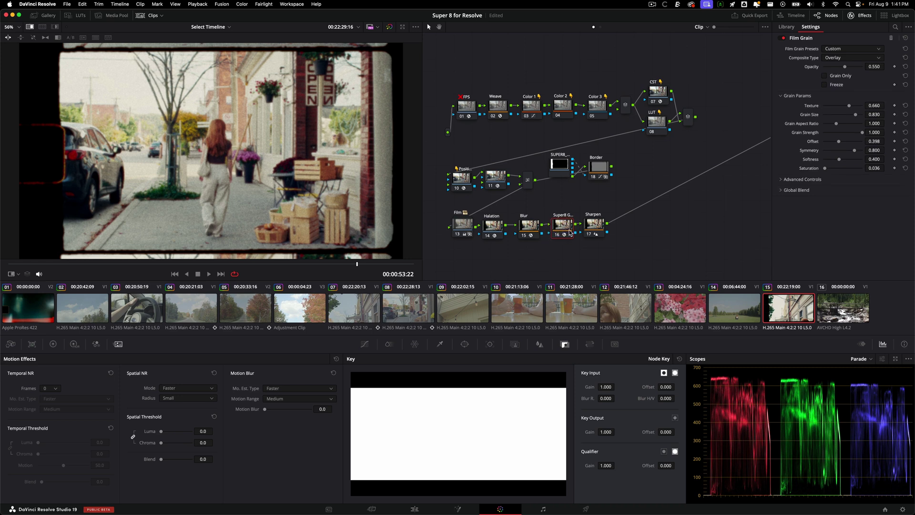
pyautogui.moveTo(590, 231); pyautogui.dragTo(600, 231)
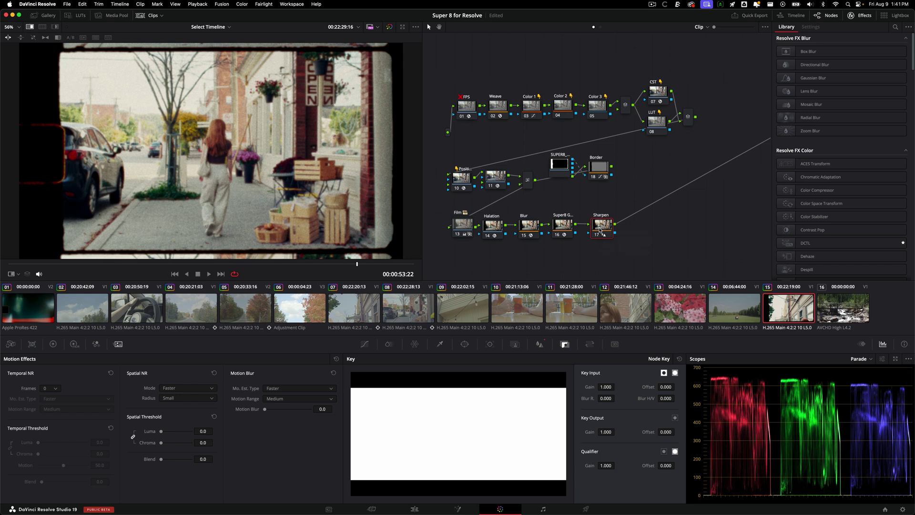
pyautogui.moveTo(600, 231); pyautogui.dragTo(609, 225)
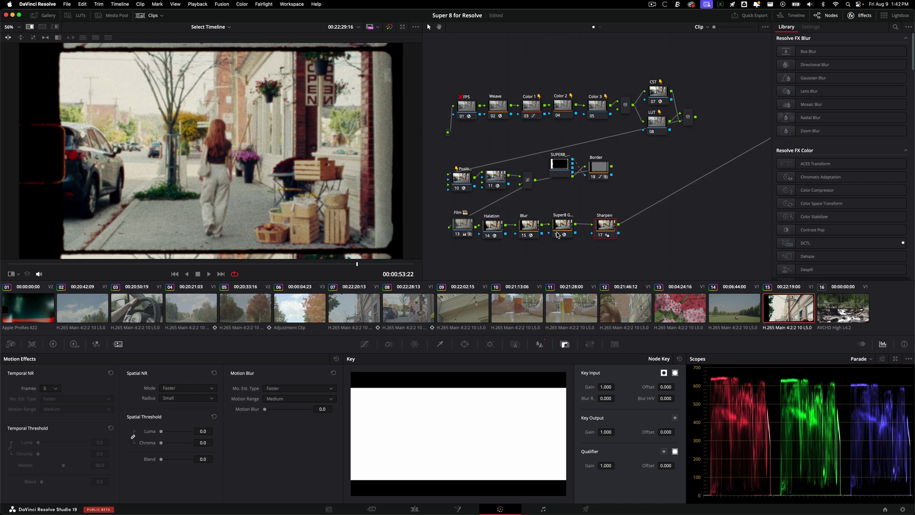
# With Halation selected, toggle Bypass Color Grades on and off to compare
pyautogui.click(488, 232)
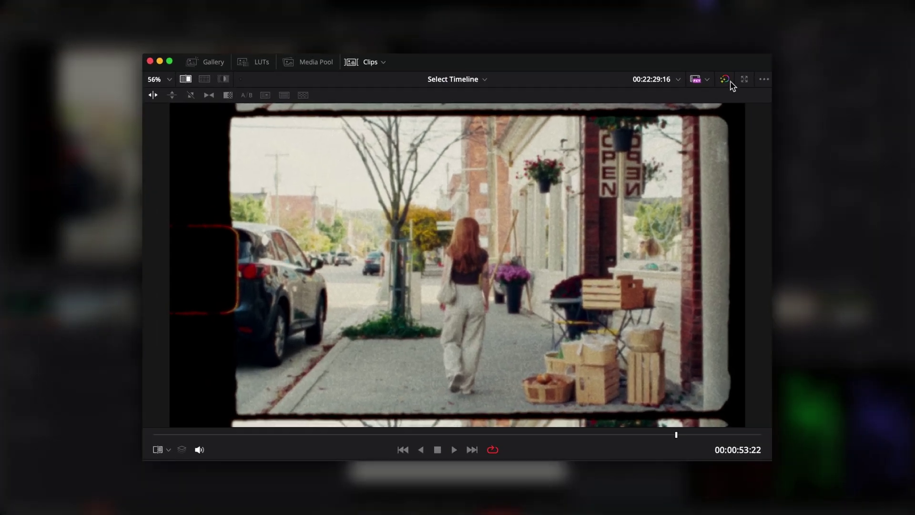
pyautogui.click(389, 28)
pyautogui.click(727, 80)
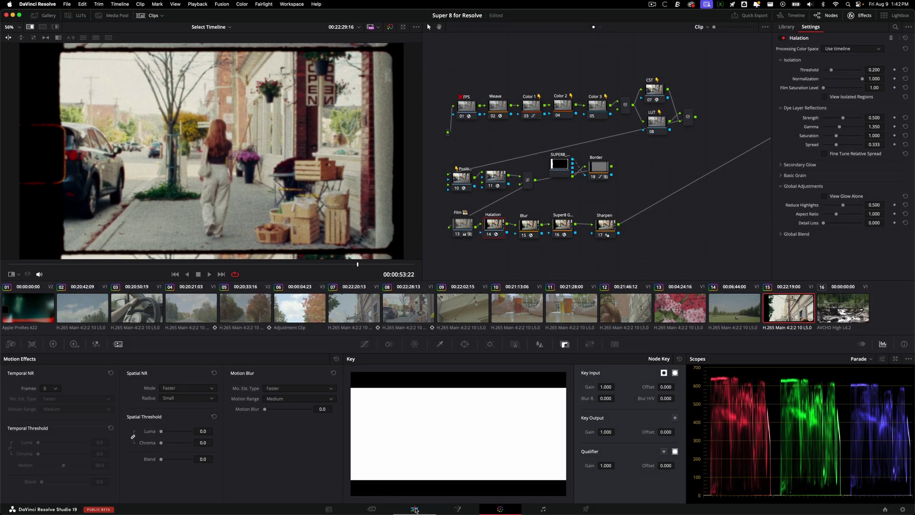
# Select the 00098.MTS bridge clip at an earlier frame and bring it into color grading
pyautogui.click(415, 509)
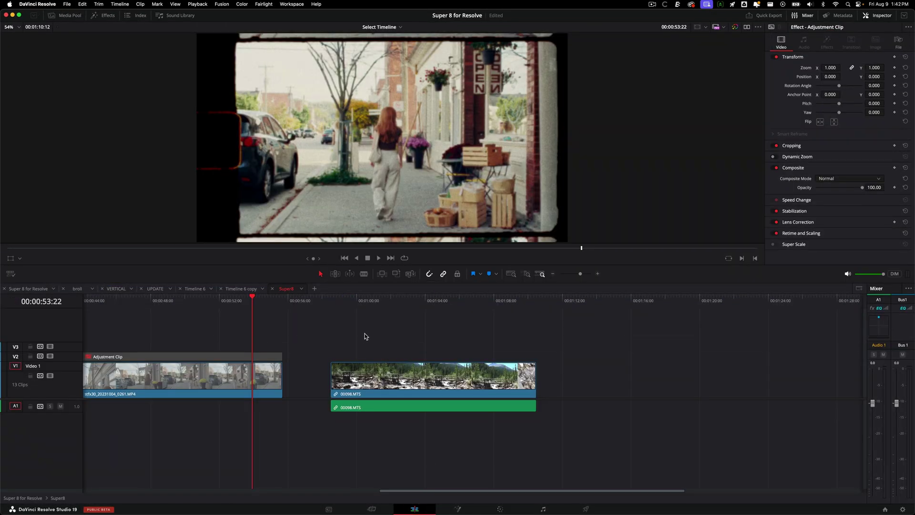
pyautogui.click(417, 305)
pyautogui.moveTo(418, 308); pyautogui.dragTo(334, 306)
pyautogui.hotkey('shift', '6')
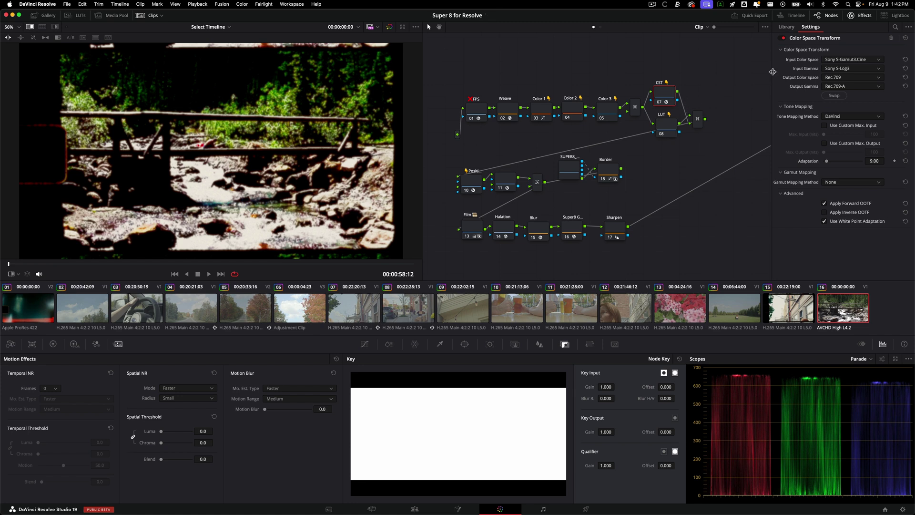
# Set the CST node to Use timeline, disable the Blur node, and set Horizontal Strength to 5
pyautogui.click(906, 39)
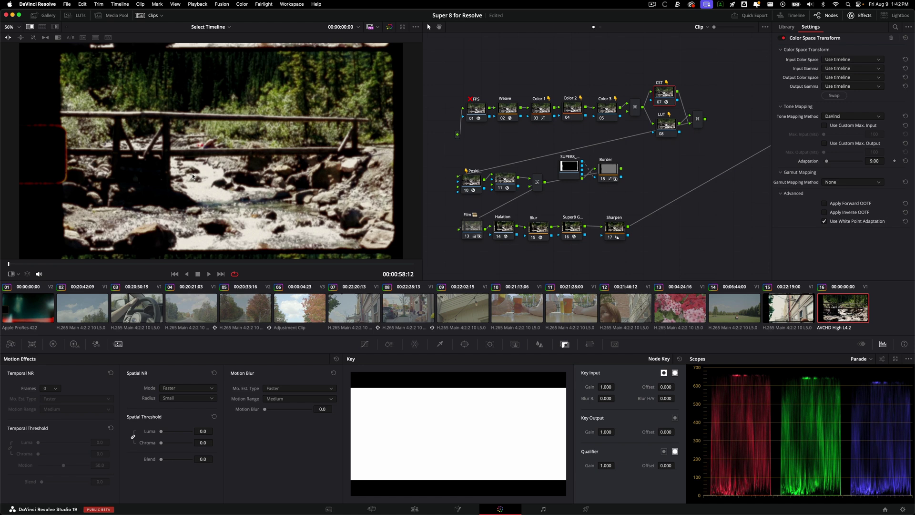
pyautogui.click(536, 231)
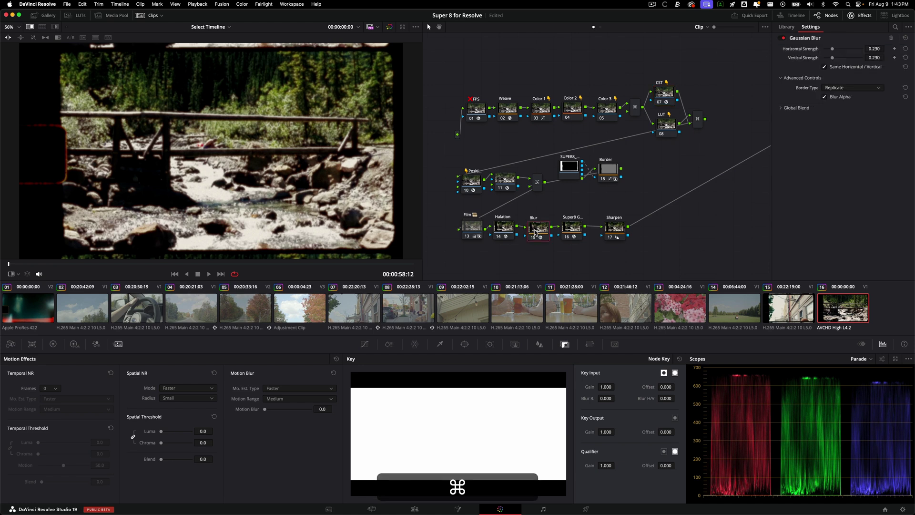
pyautogui.press('super+d')
pyautogui.press('super+d')
pyautogui.doubleClick(874, 48)
pyautogui.write('5')
pyautogui.press('Return')
pyautogui.press('space')
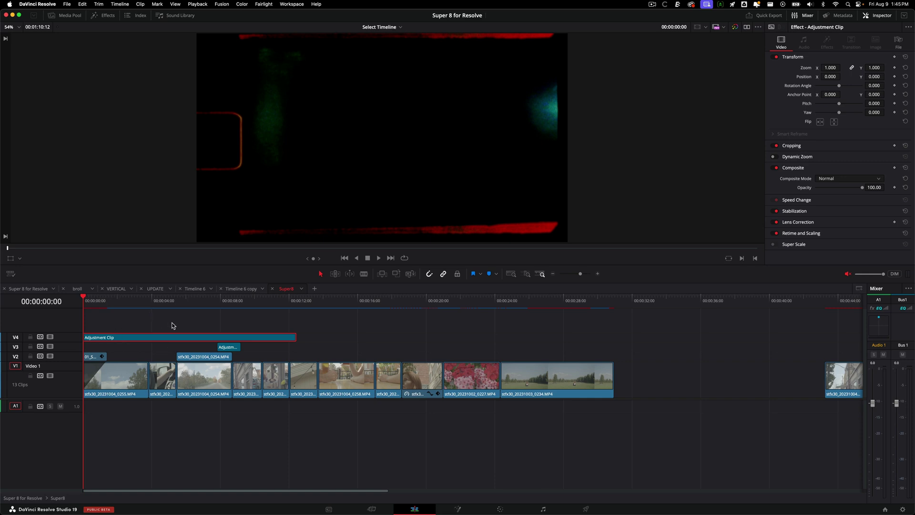
# Extend the Adjustment Clip to the sequence end and toggle it off and on with D to compare
pyautogui.click(327, 302)
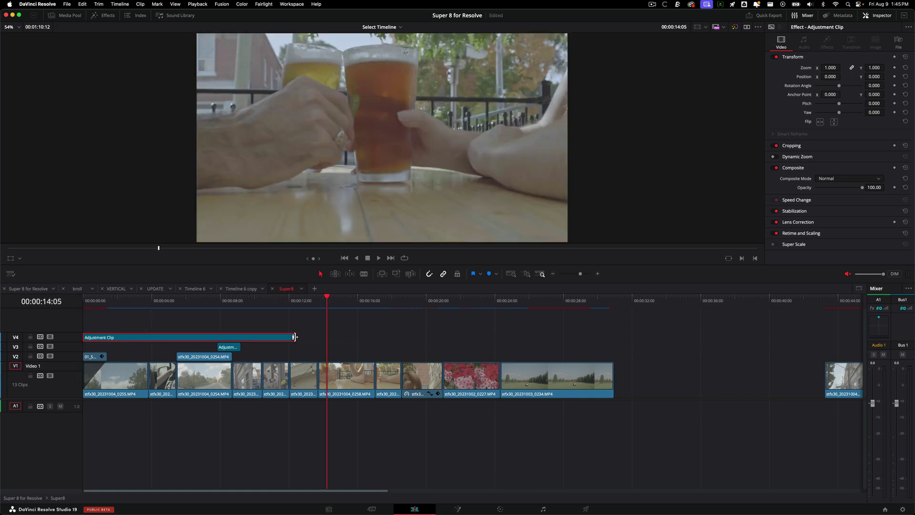
pyautogui.moveTo(296, 337); pyautogui.dragTo(613, 335)
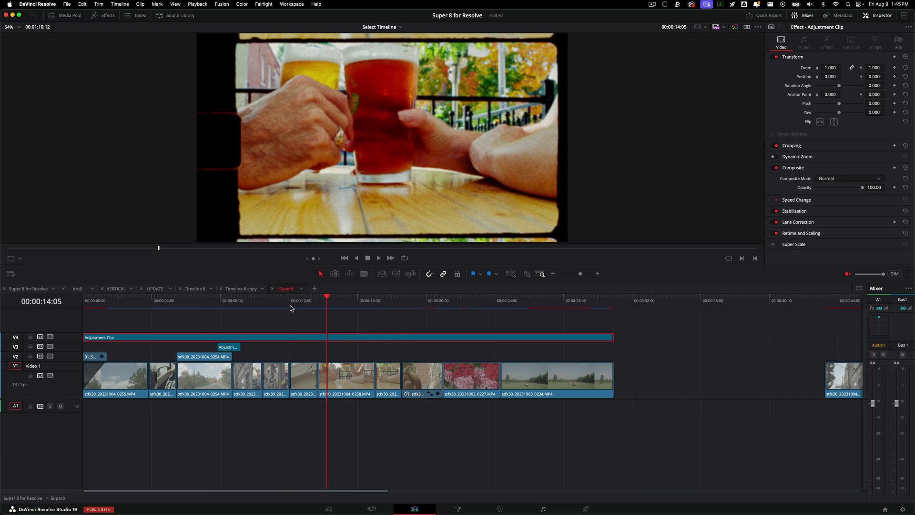
pyautogui.press('d')
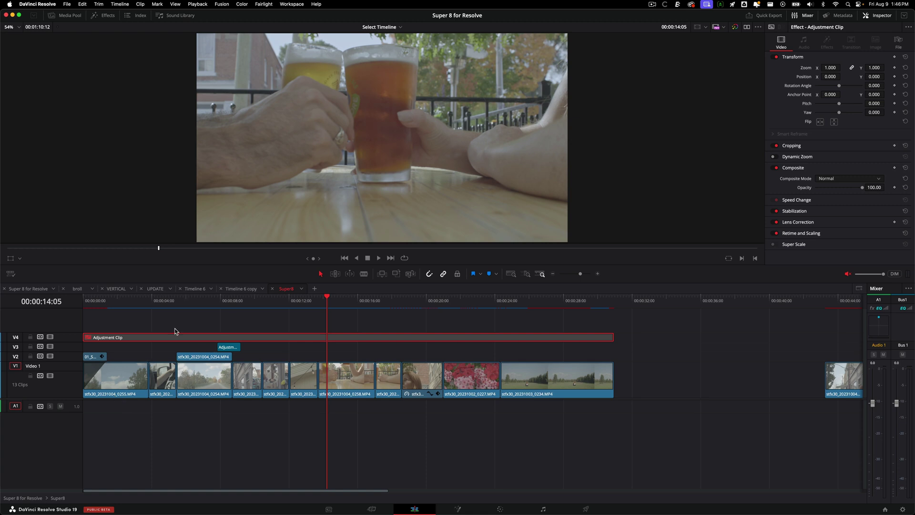
pyautogui.press('d')
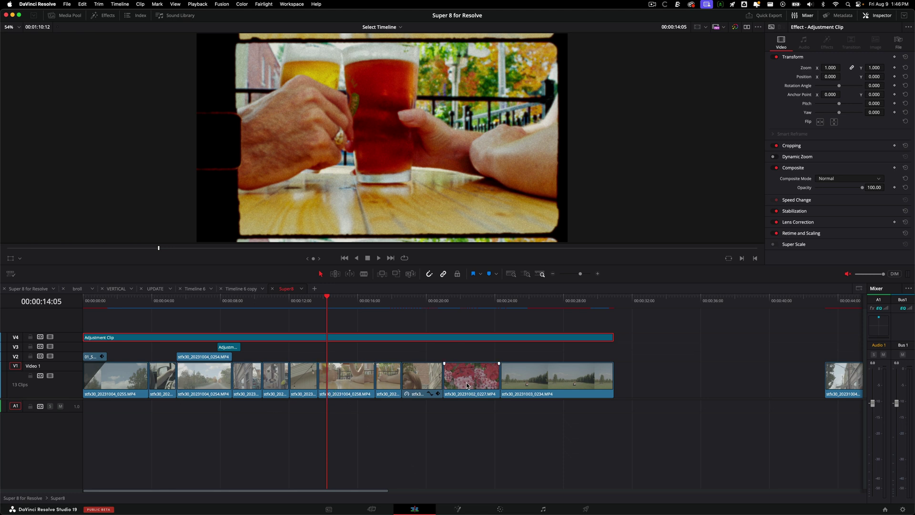
# Shift the stfx30_20231004_0258.MP4 clip's Position X to -219
pyautogui.click(340, 387)
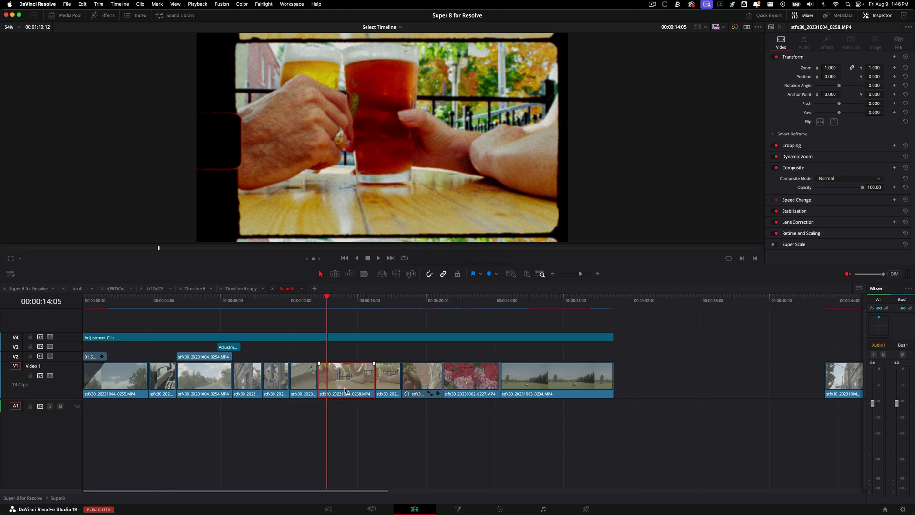
pyautogui.moveTo(830, 77); pyautogui.dragTo(862, 78)
pyautogui.click(319, 339)
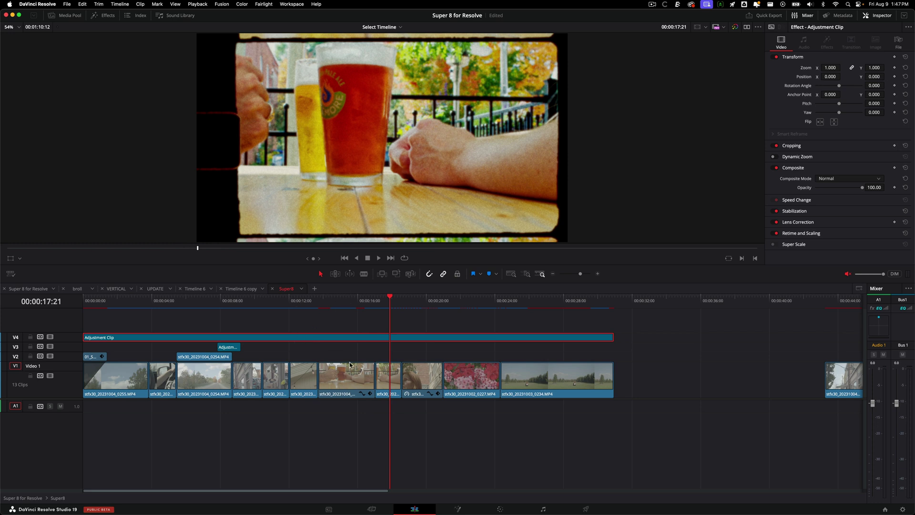
# Disable the FPS node in the adjustment clip's grade with Cmd+D
pyautogui.click(502, 512)
pyautogui.click(459, 135)
pyautogui.press('super+d')
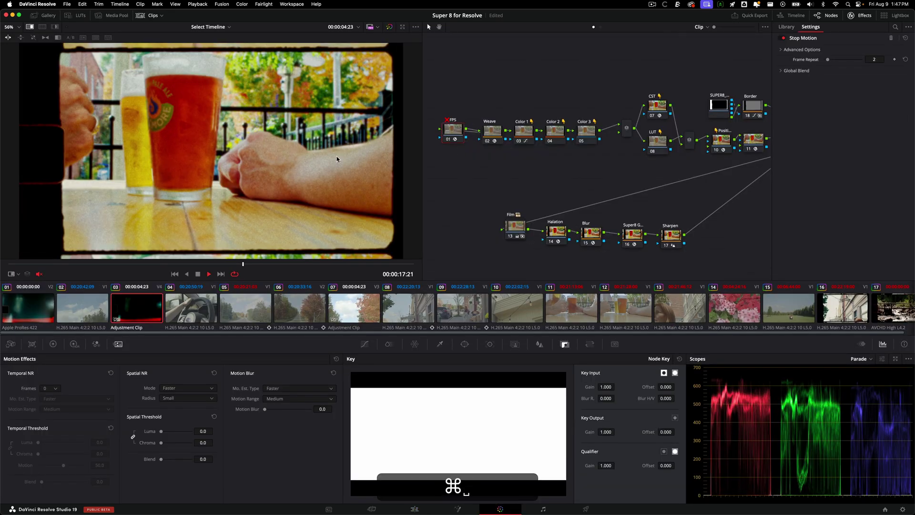
pyautogui.press('super+d')
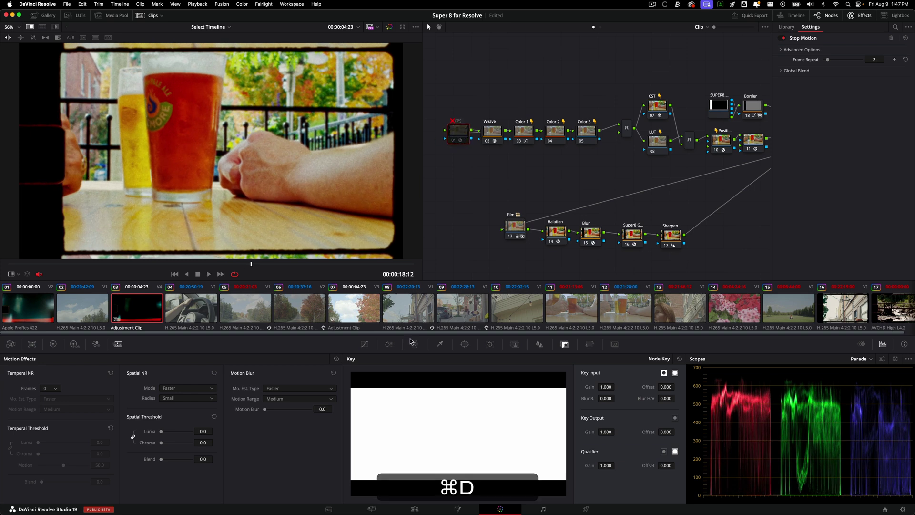
# Select all timeline clips and nest them into Compound Clip 2
pyautogui.click(415, 510)
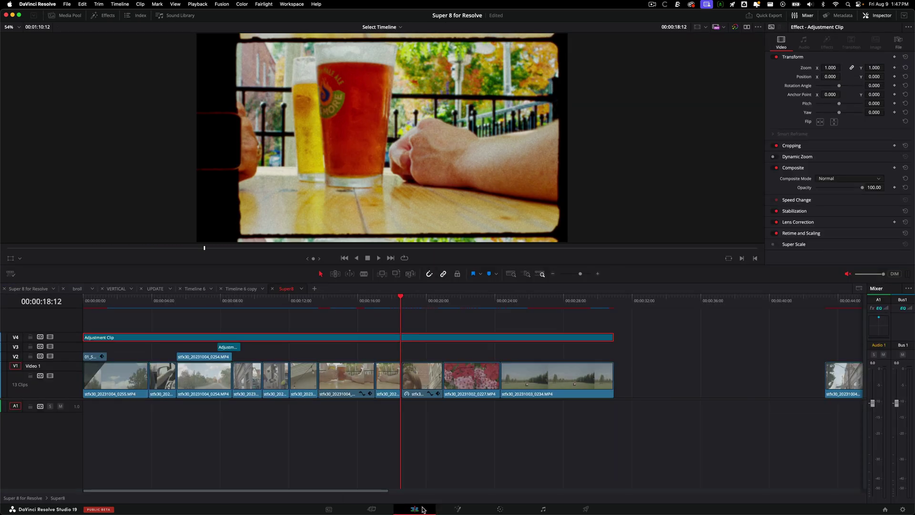
pyautogui.press('super+a')
pyautogui.rightClick(531, 373)
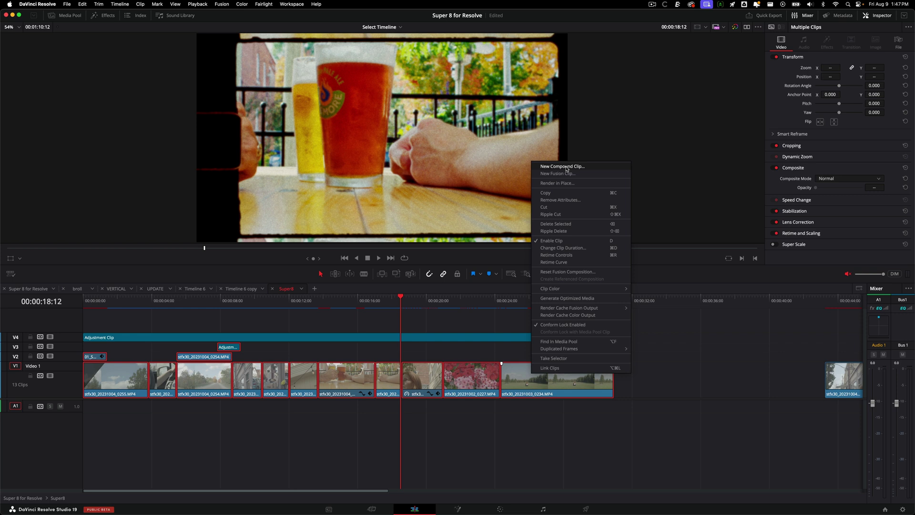
pyautogui.click(563, 166)
pyautogui.press('Return')
pyautogui.click(104, 15)
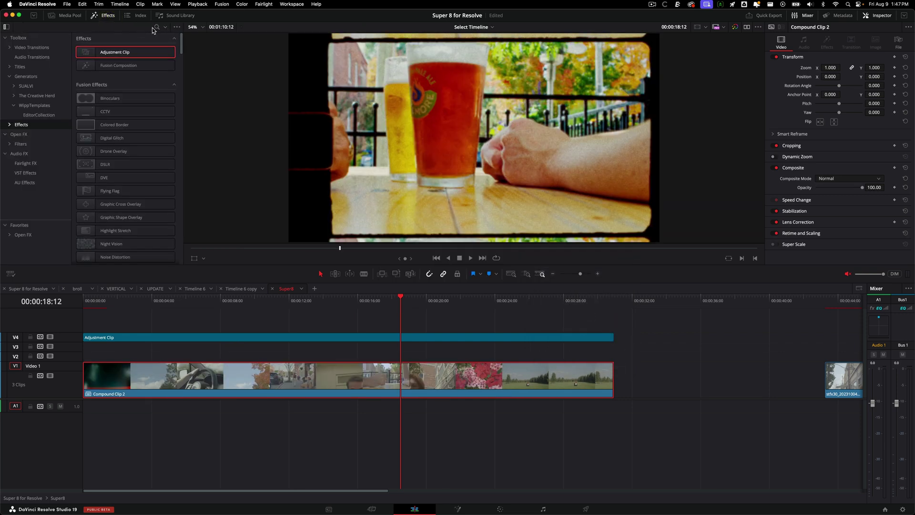
# Apply the Stop Motion effect to Compound Clip 2 with Frame Repeat 2 and play it back
pyautogui.click(156, 30)
pyautogui.write('stop')
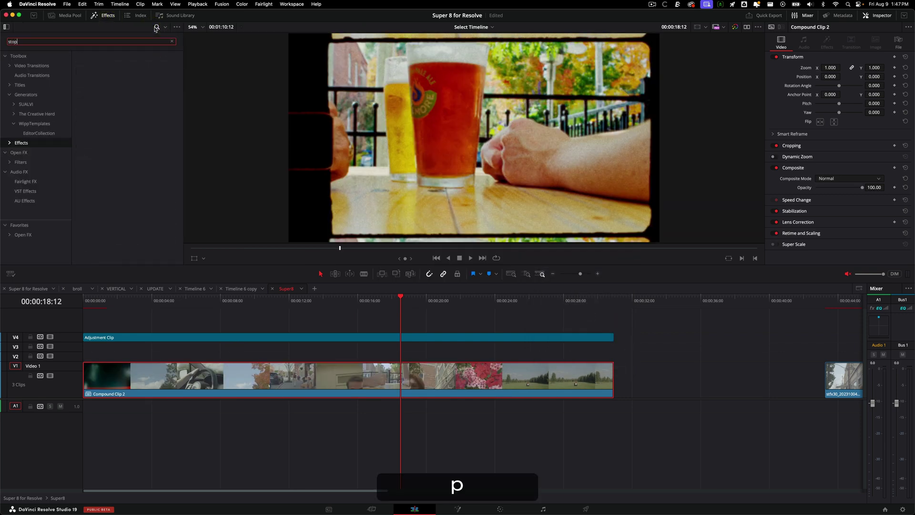
pyautogui.moveTo(111, 70); pyautogui.dragTo(344, 377)
pyautogui.click(871, 93)
pyautogui.write('2')
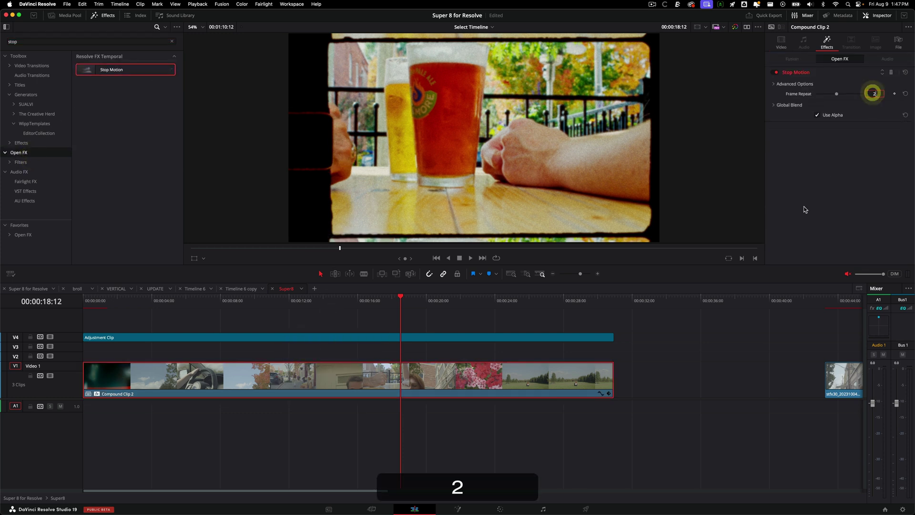
pyautogui.click(435, 337)
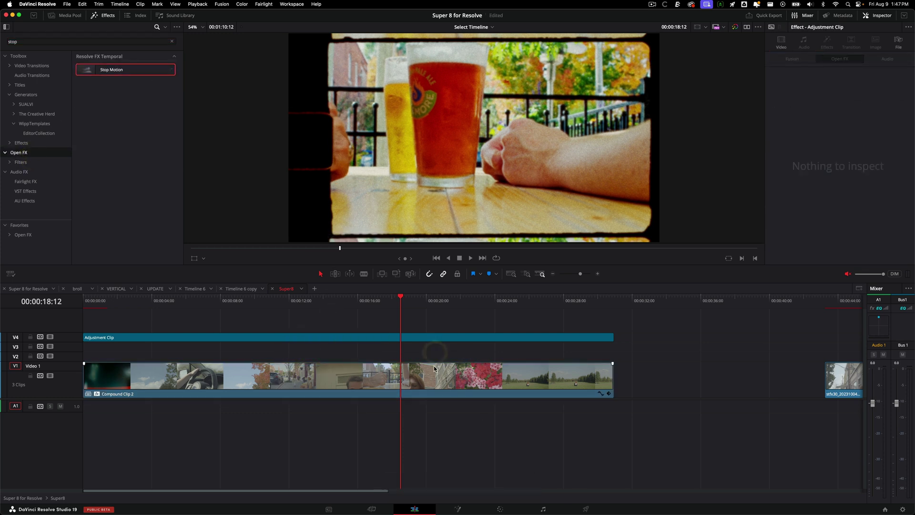
pyautogui.click(318, 305)
pyautogui.press('space')
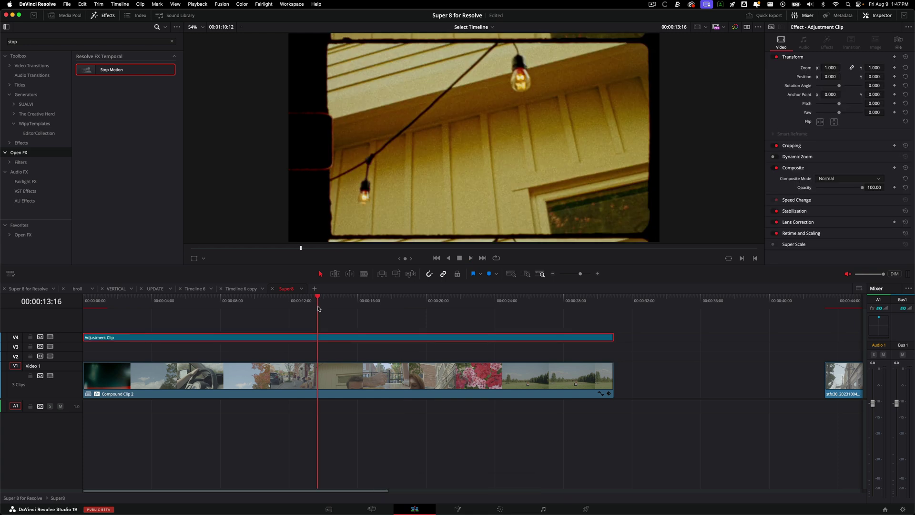